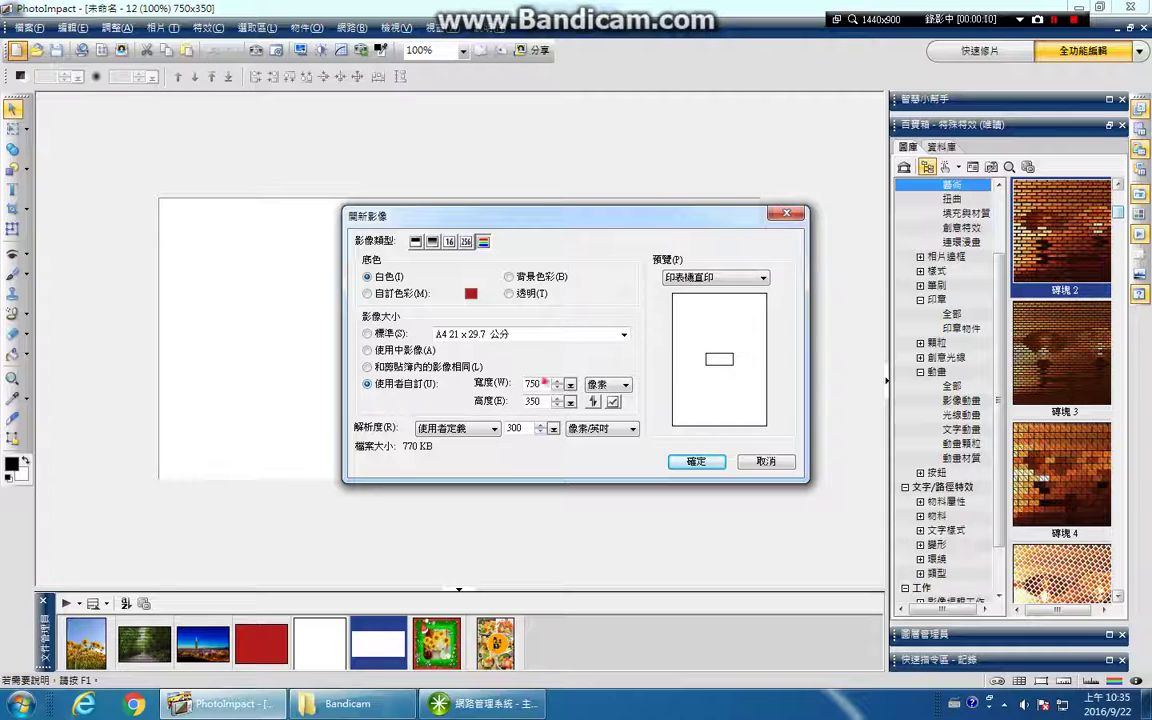
Create a new white image 750 pixels wide and 350 pixels high
click(549, 384)
click(541, 401)
click(697, 463)
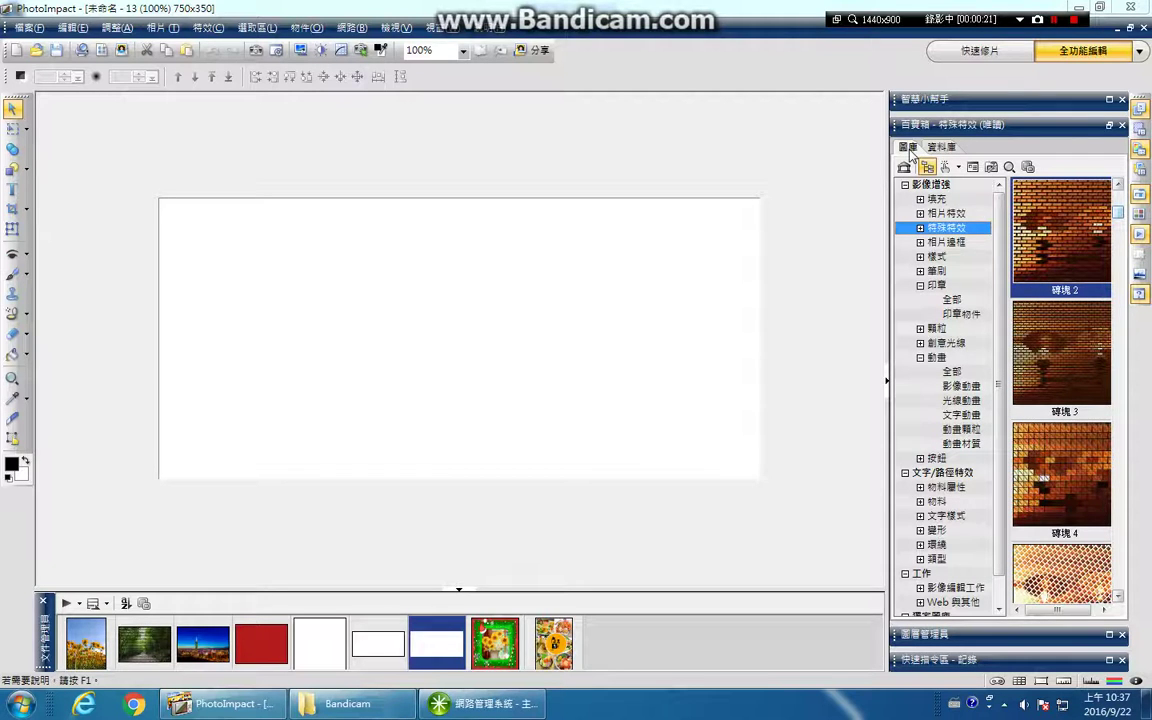
Fill the blank canvas with the blue gradient G06 from the gradient (漸層) fill presets
click(921, 200)
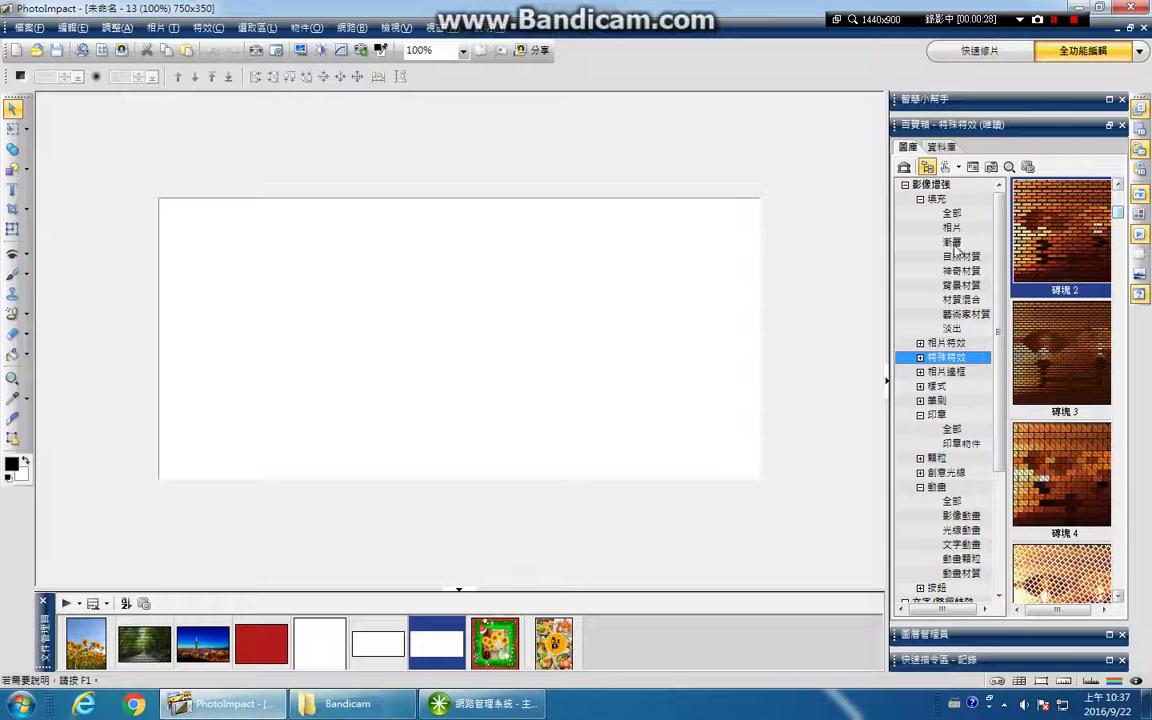
click(953, 243)
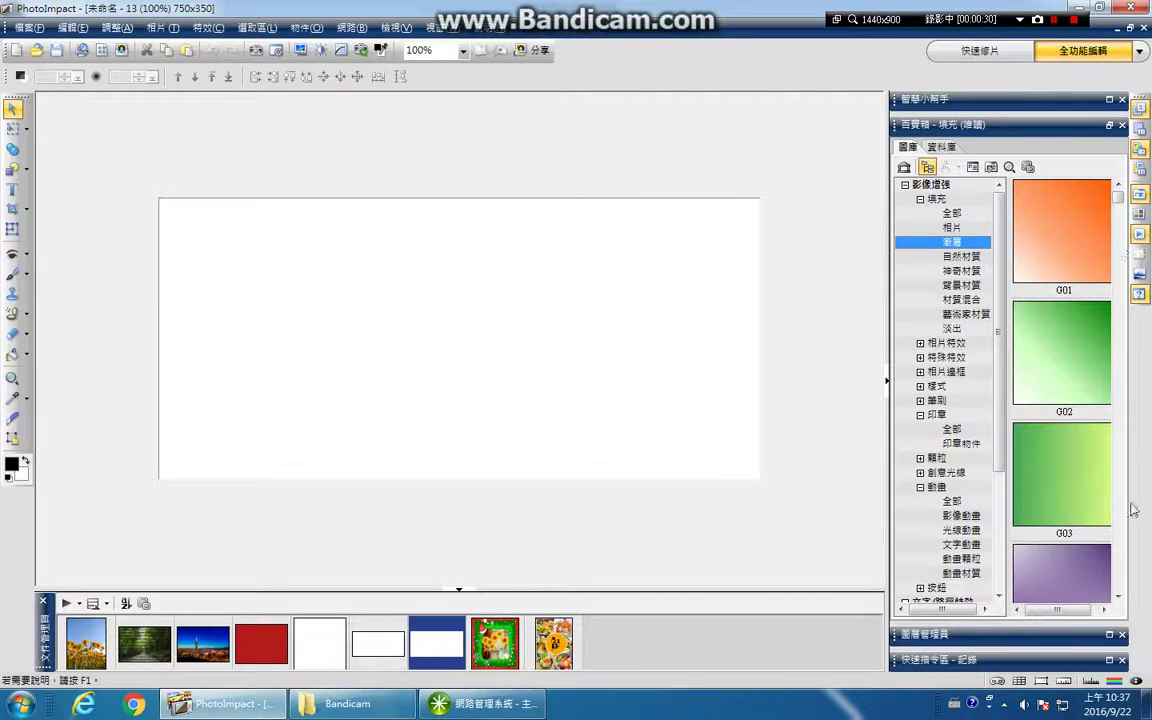
click(1118, 597)
click(1118, 597)
click(1118, 597)
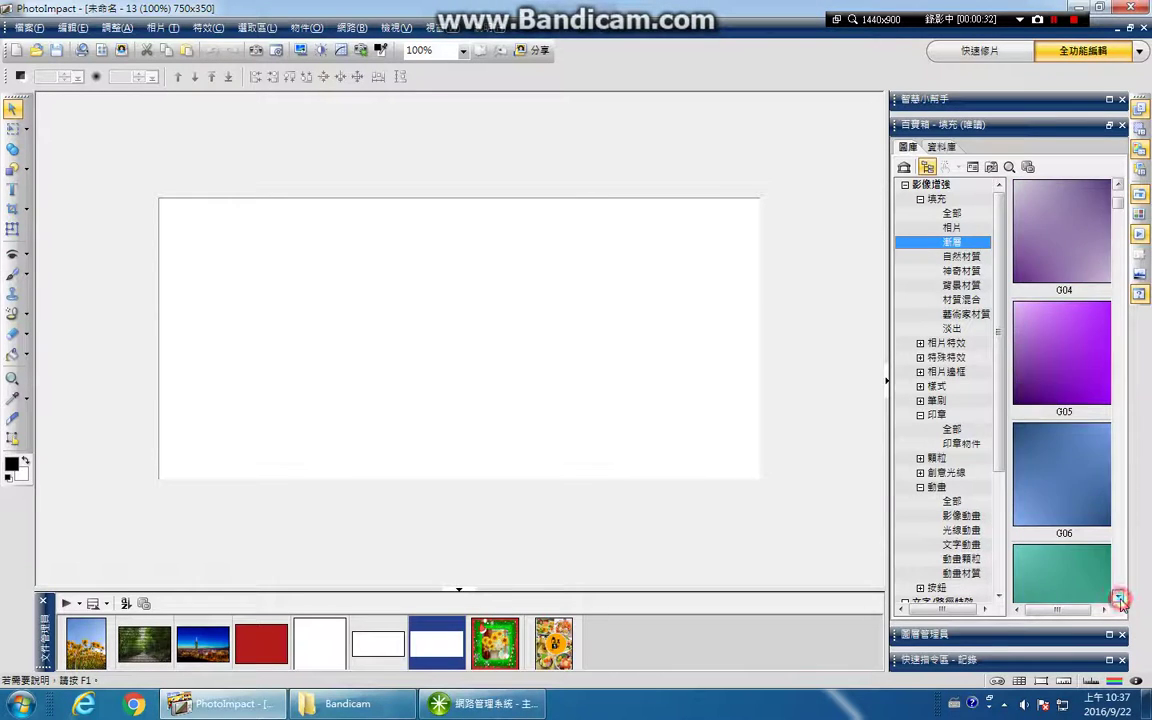
click(1118, 597)
click(1118, 597)
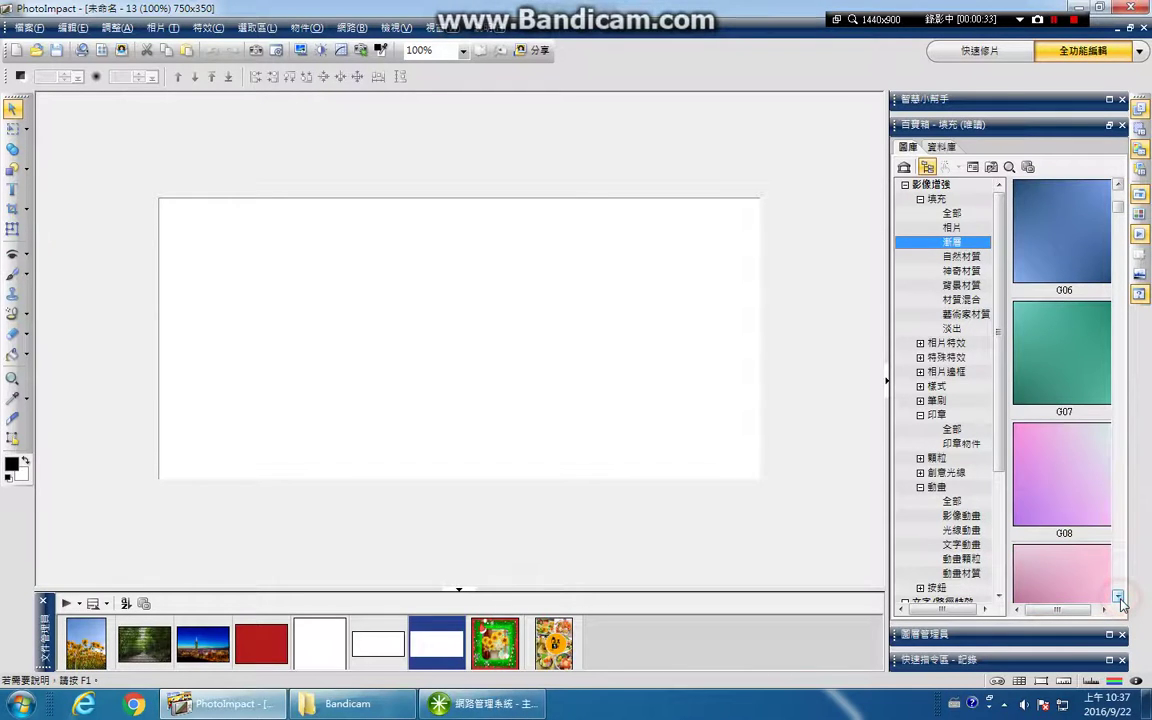
click(1057, 476)
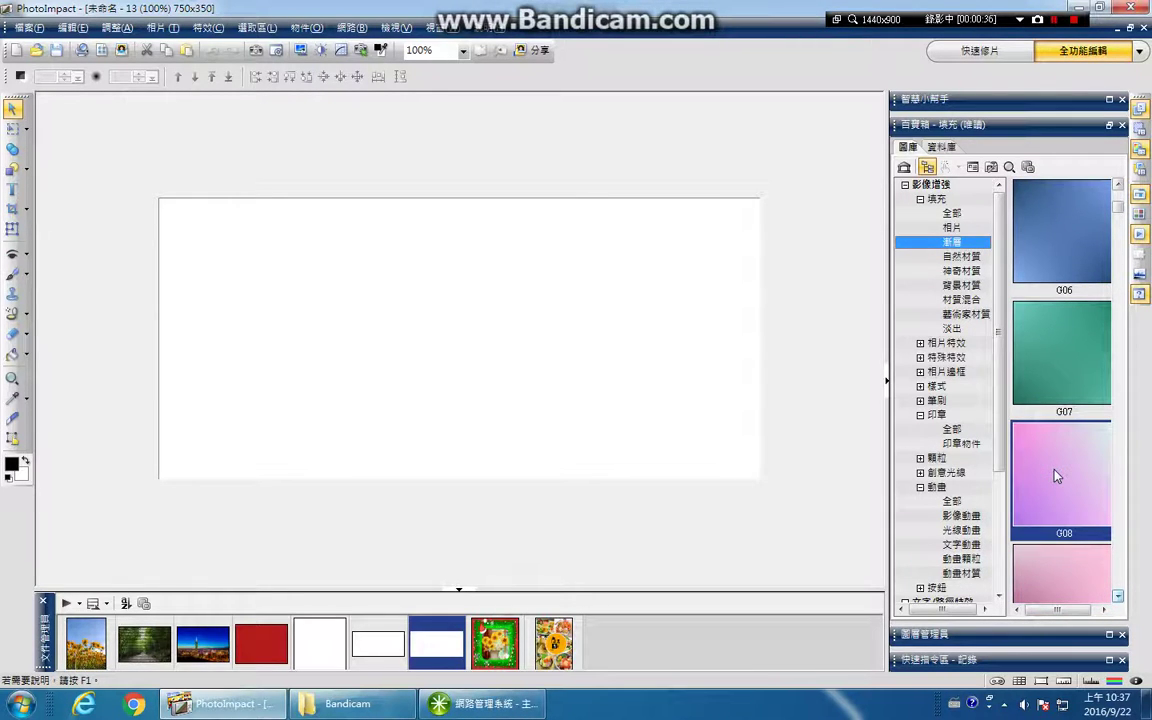
click(1055, 250)
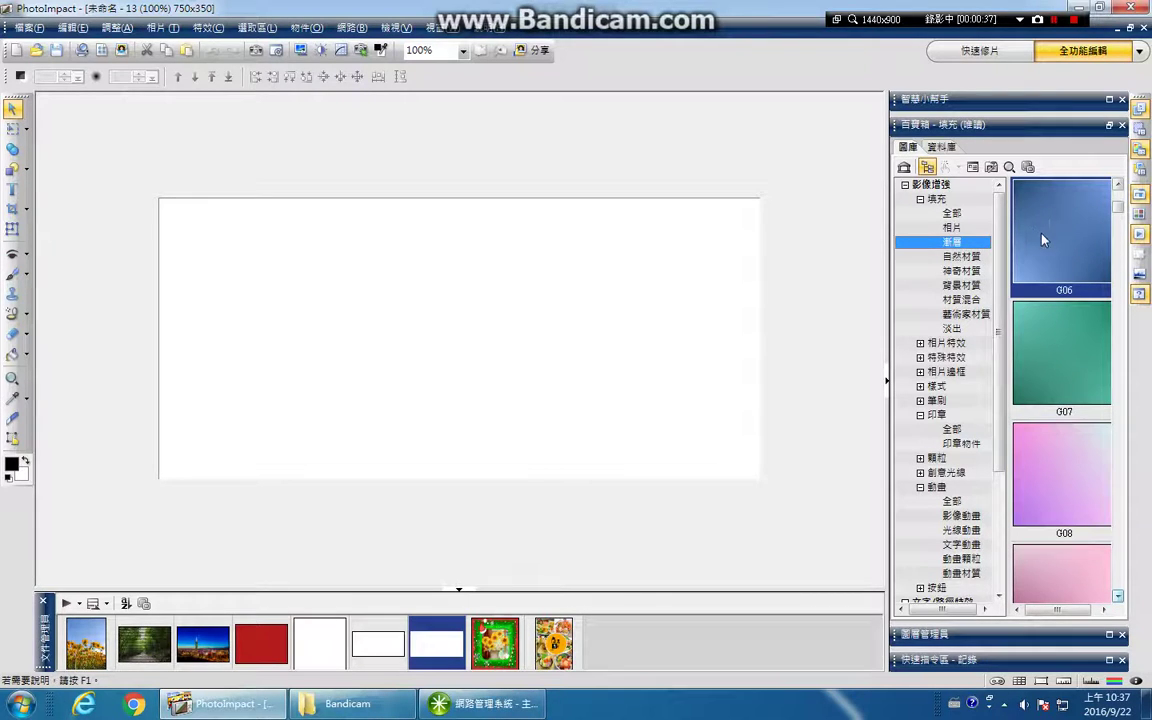
drag(1079, 231, 549, 312)
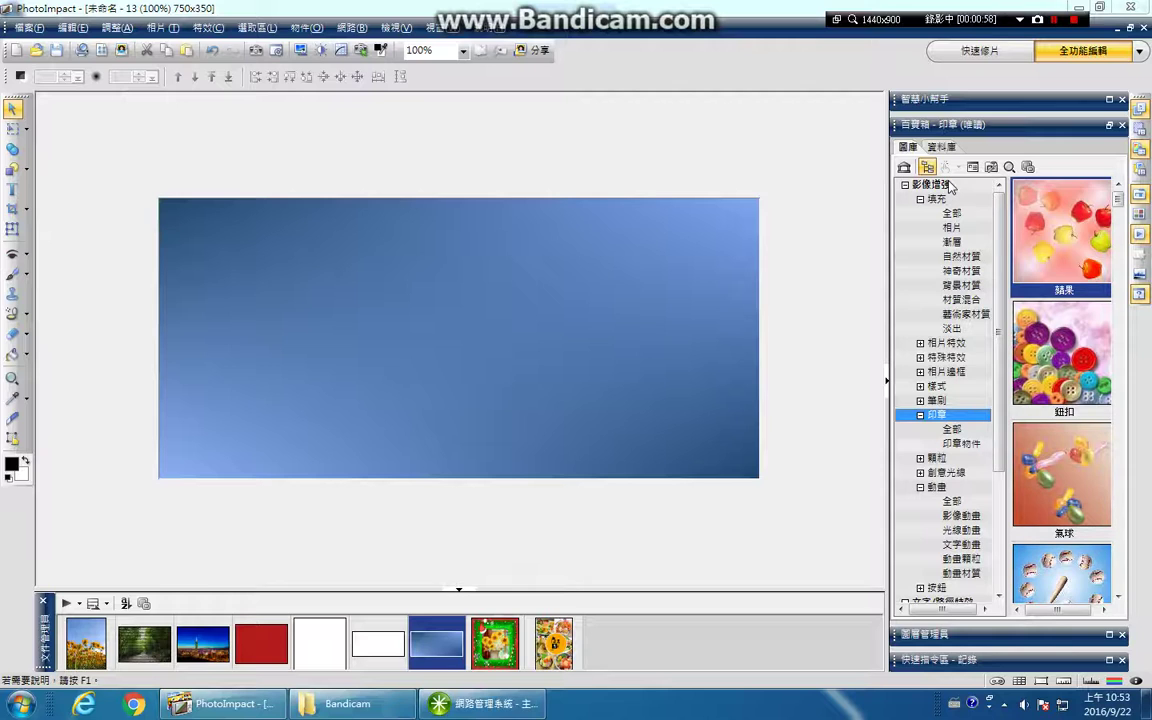
Load the city skyline stamp (天際) from the complete stamp collection (印章 > 全部) onto the image
click(952, 430)
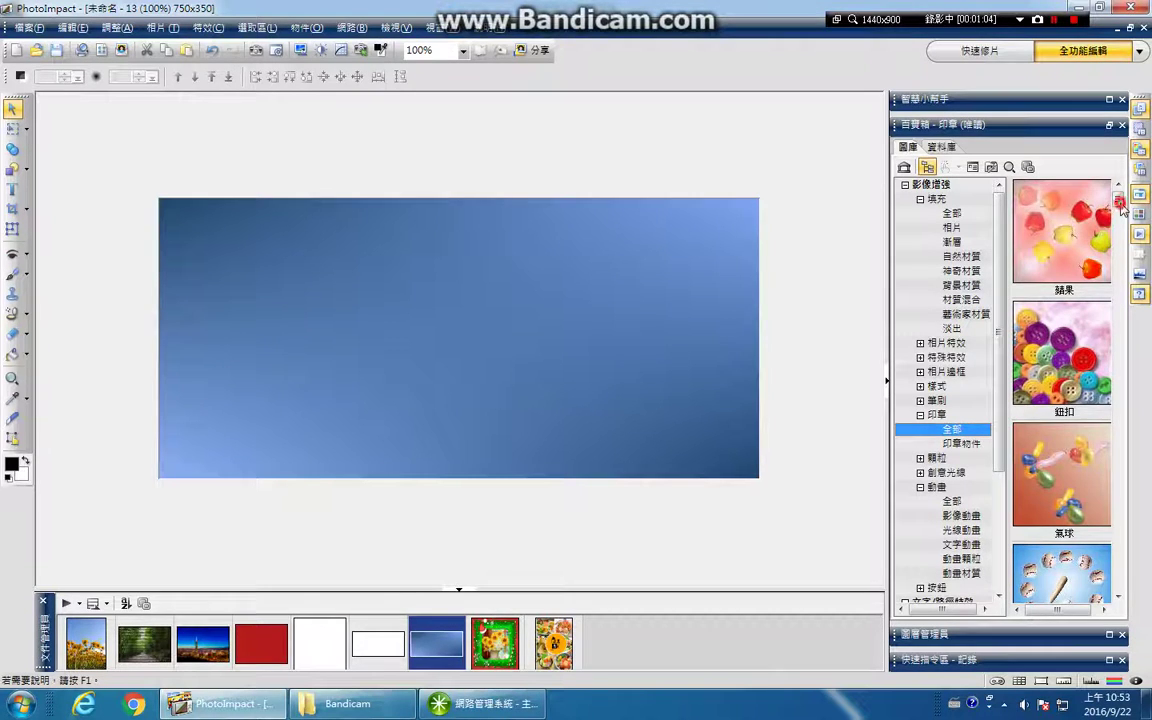
drag(1118, 199, 1134, 562)
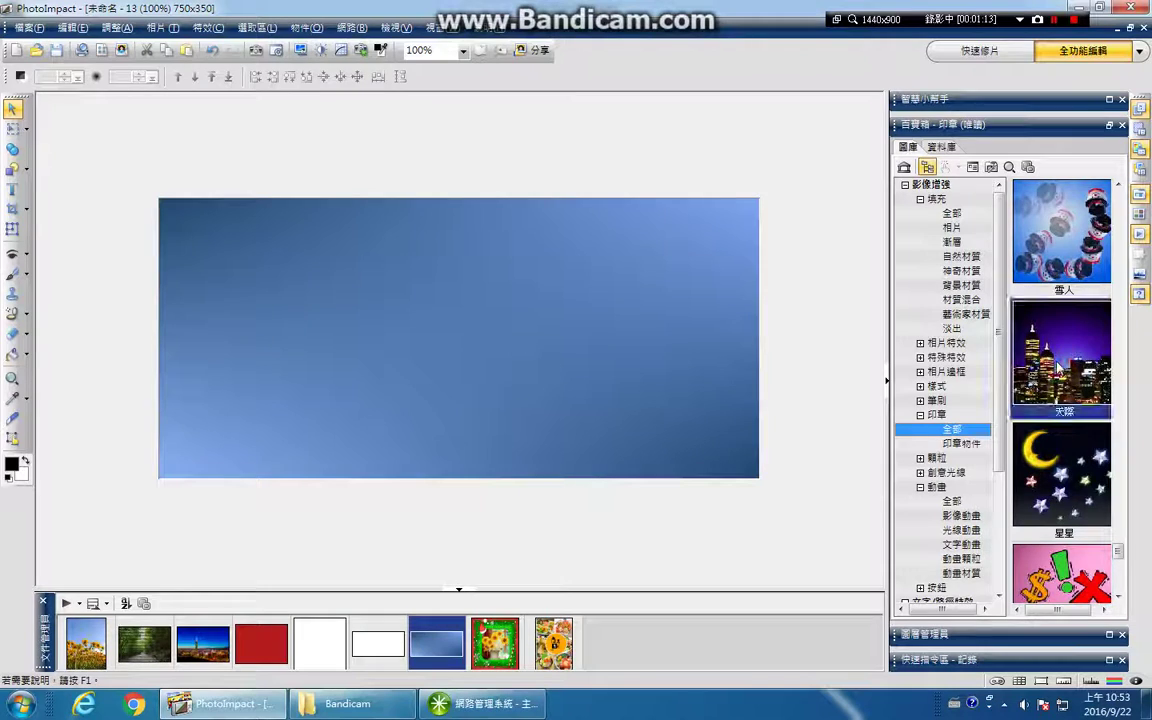
click(1058, 368)
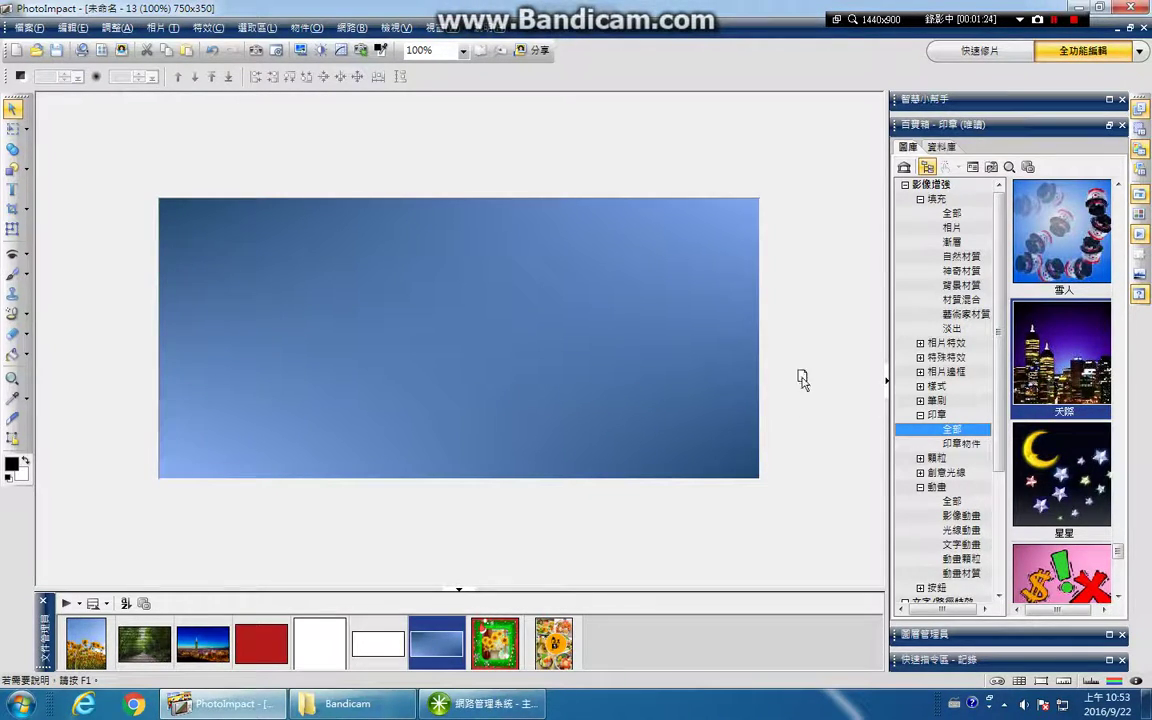
drag(800, 378, 430, 378)
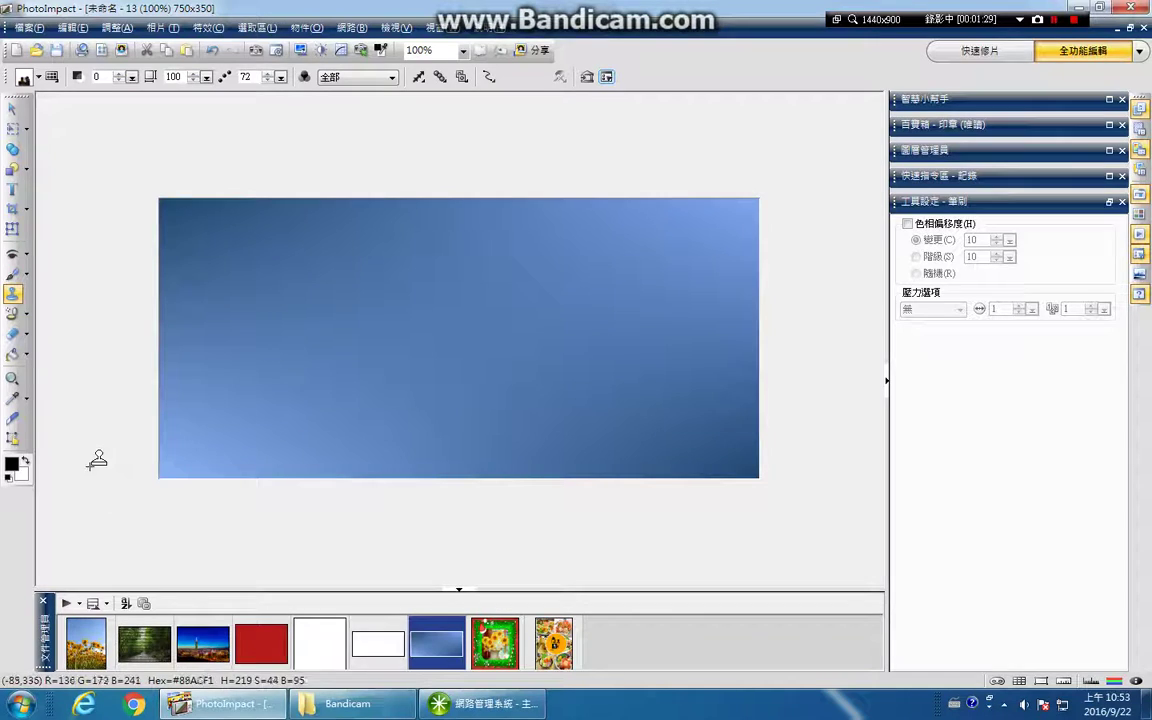
Stamp skyline buildings along the bottom edge of the image, from its left corner to about a third of the width
click(148, 466)
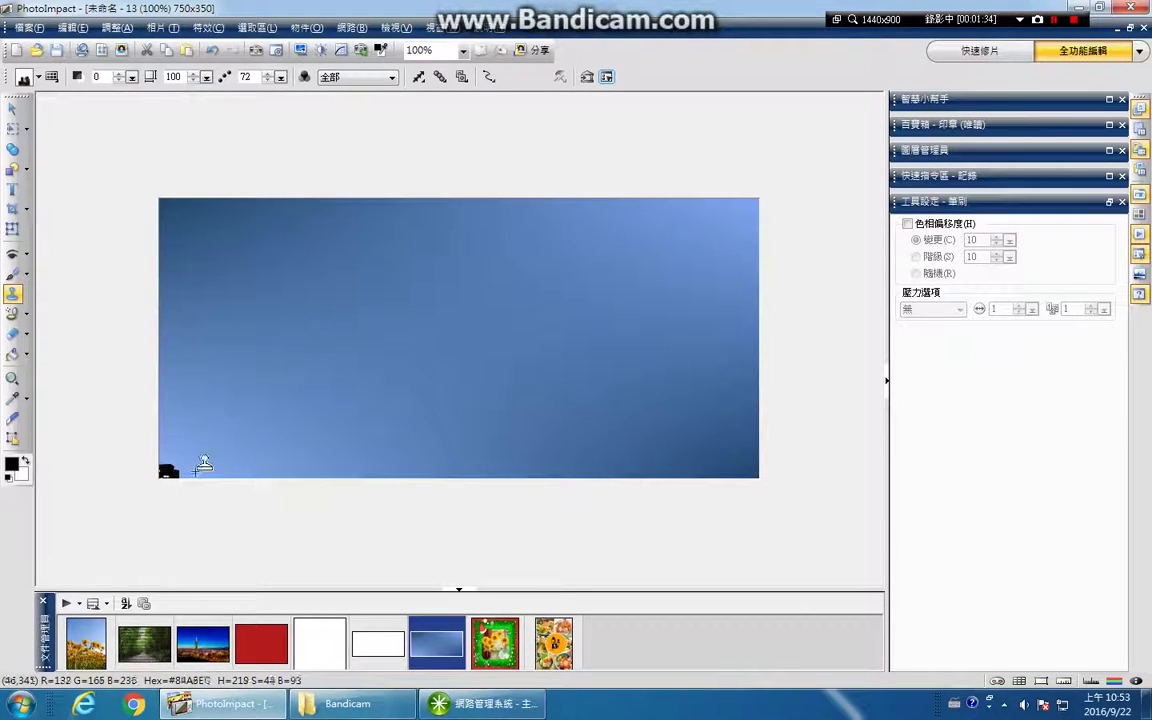
click(194, 462)
click(268, 466)
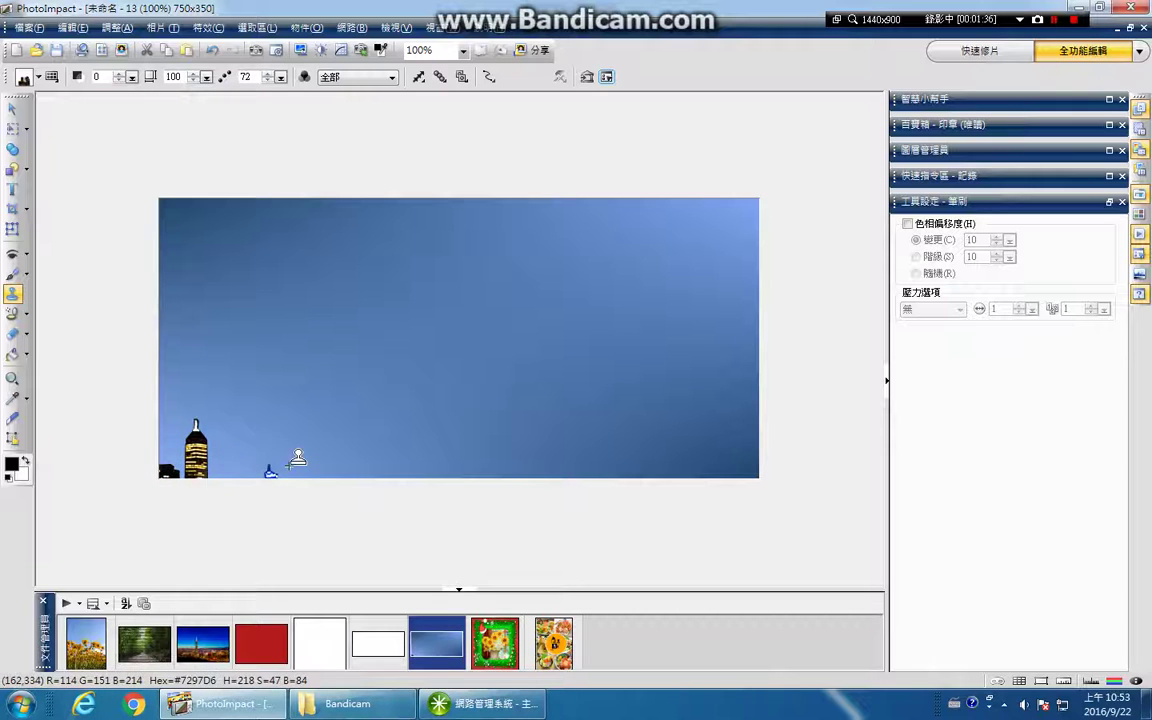
click(216, 469)
click(230, 468)
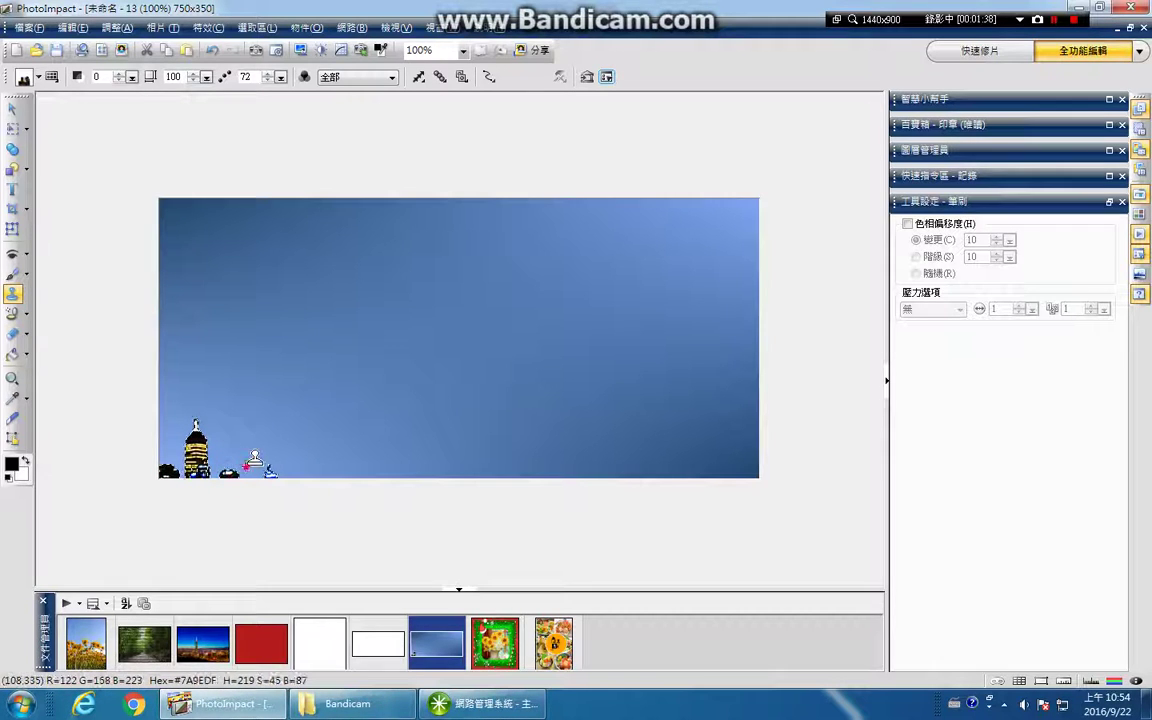
click(257, 468)
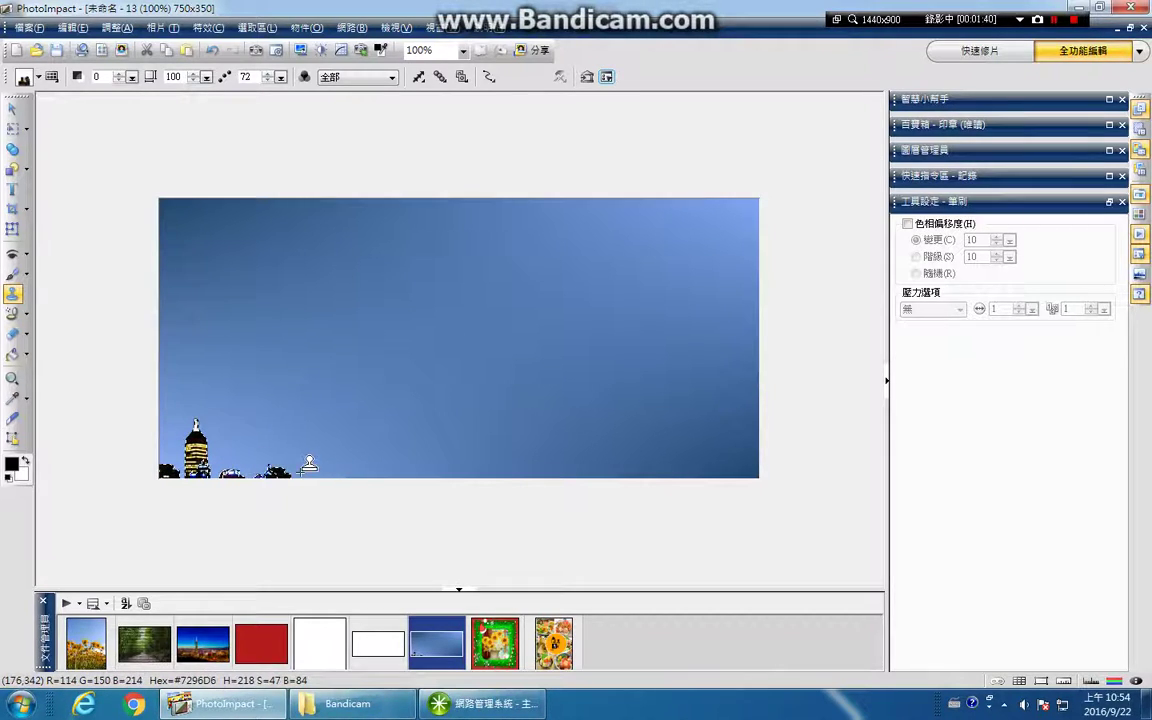
click(301, 471)
click(312, 465)
click(338, 462)
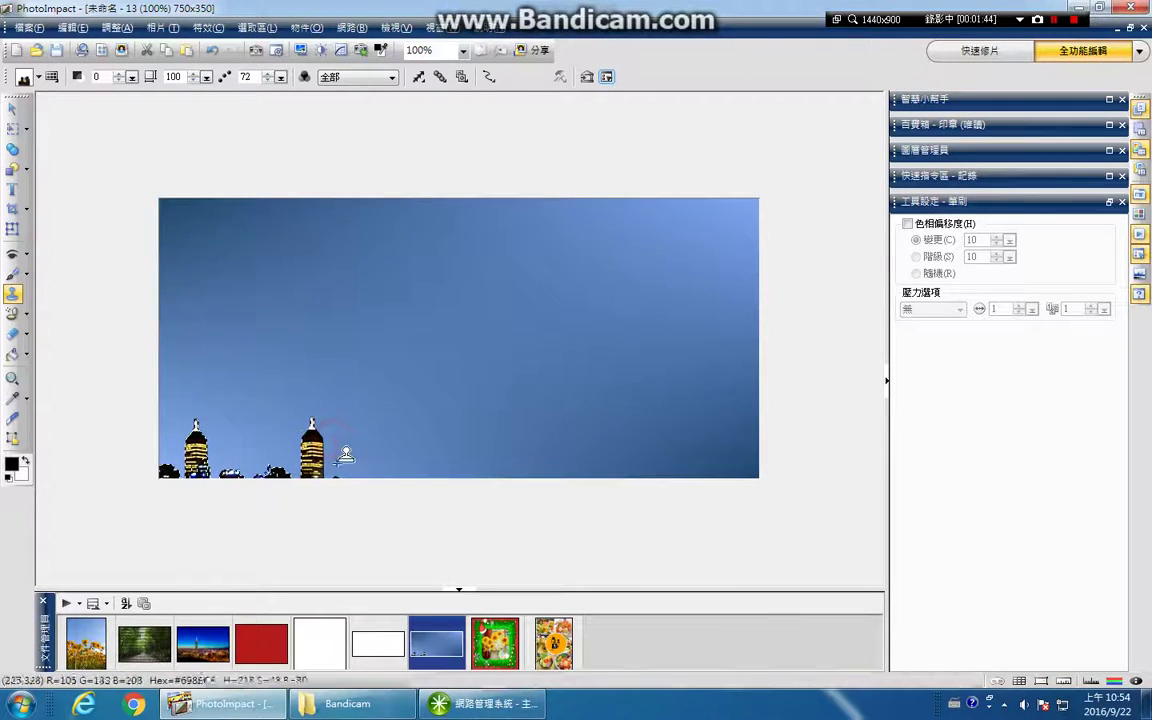
Continue the row of stamped buildings along the bottom edge up to the middle of the image
click(373, 472)
click(348, 438)
click(365, 457)
click(404, 445)
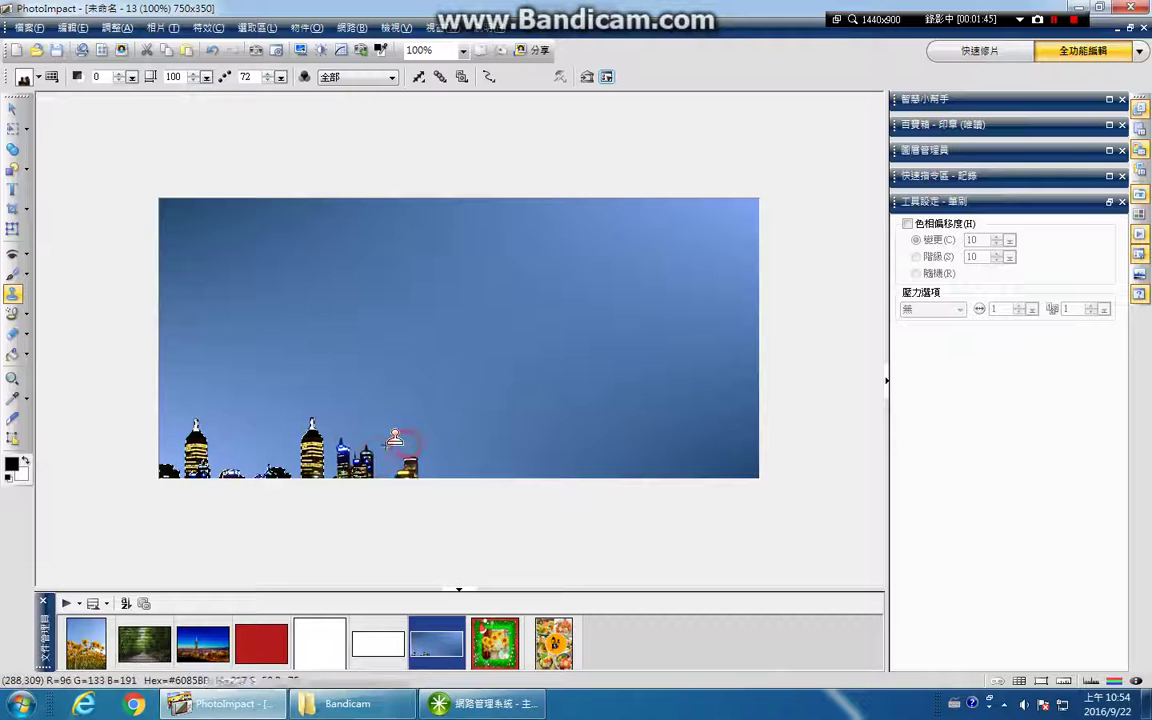
click(386, 436)
click(424, 456)
click(421, 450)
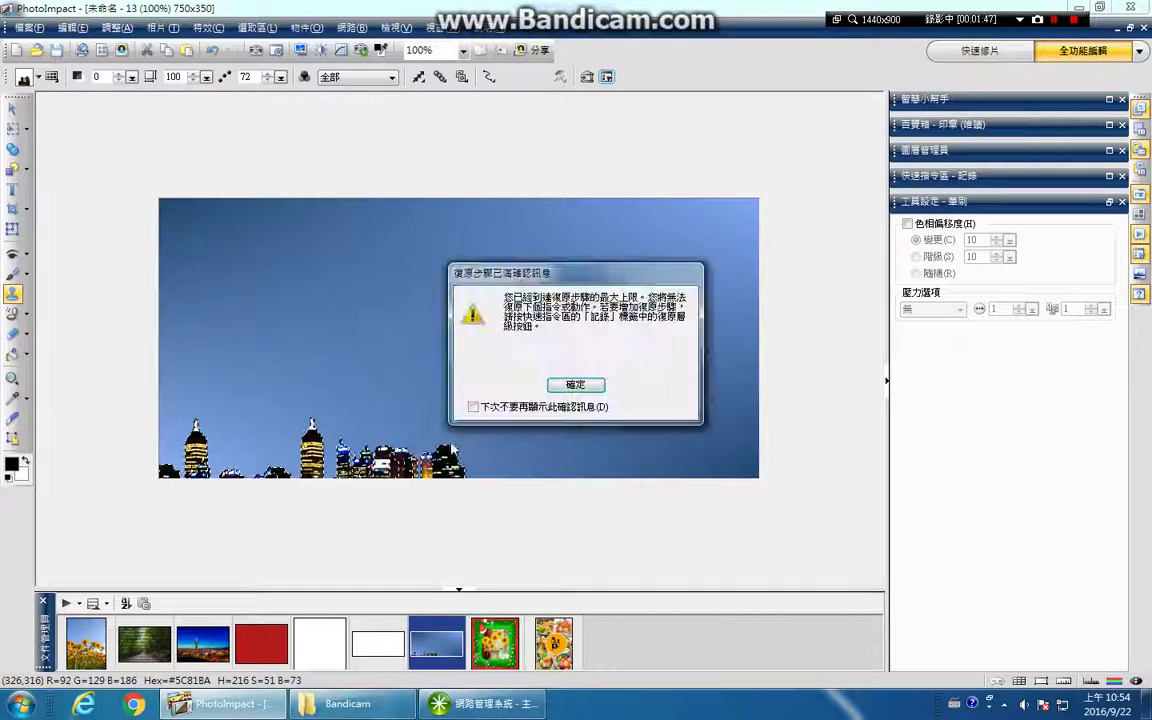
click(575, 384)
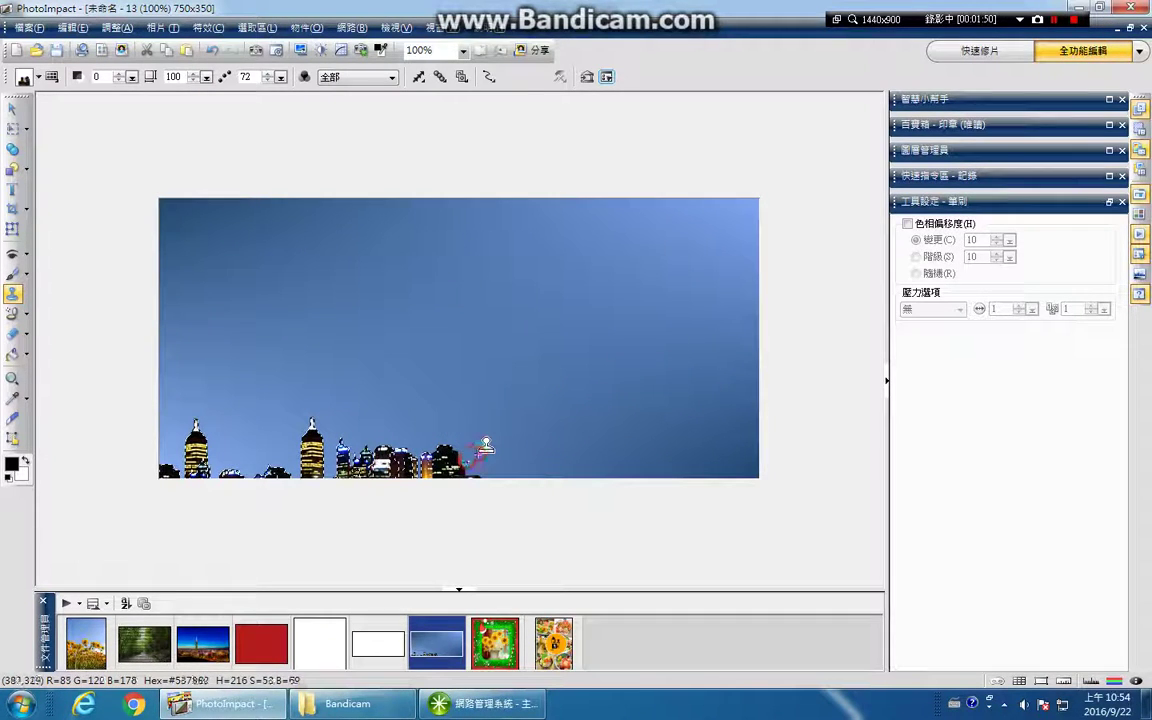
Stamp a taller cluster of buildings just right of the image's centre, with one placed above the row, and extend the skyline rightward
click(470, 435)
click(498, 448)
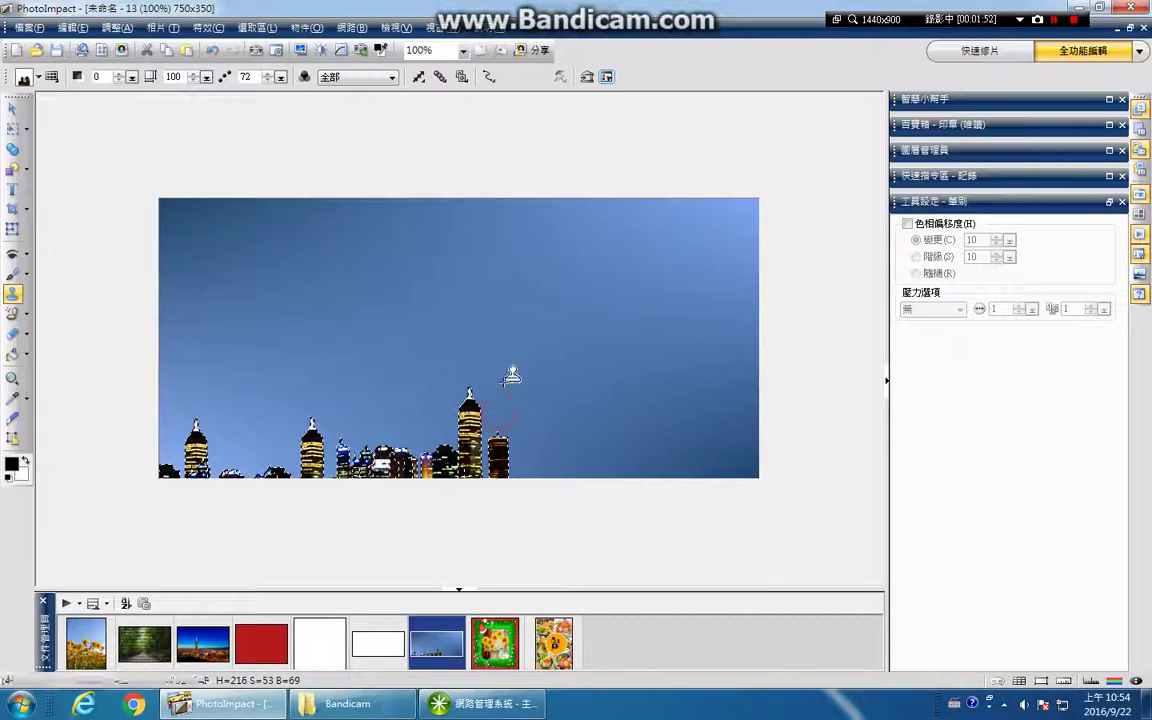
click(526, 393)
click(500, 432)
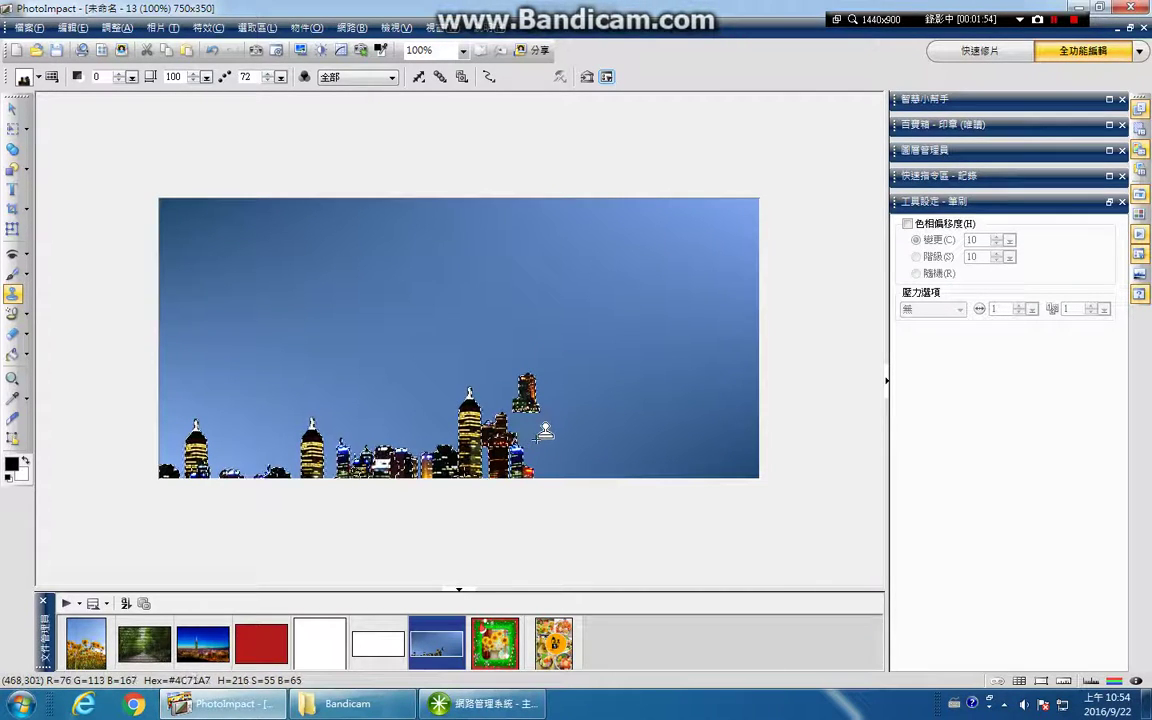
click(526, 455)
click(563, 477)
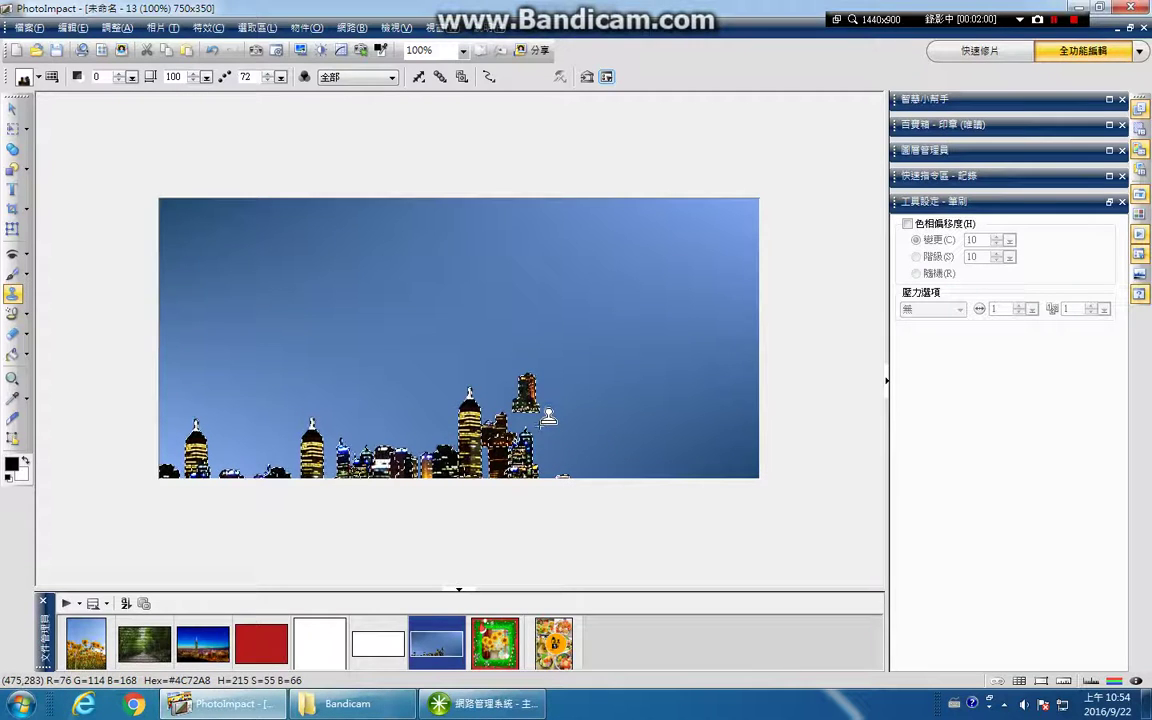
click(571, 462)
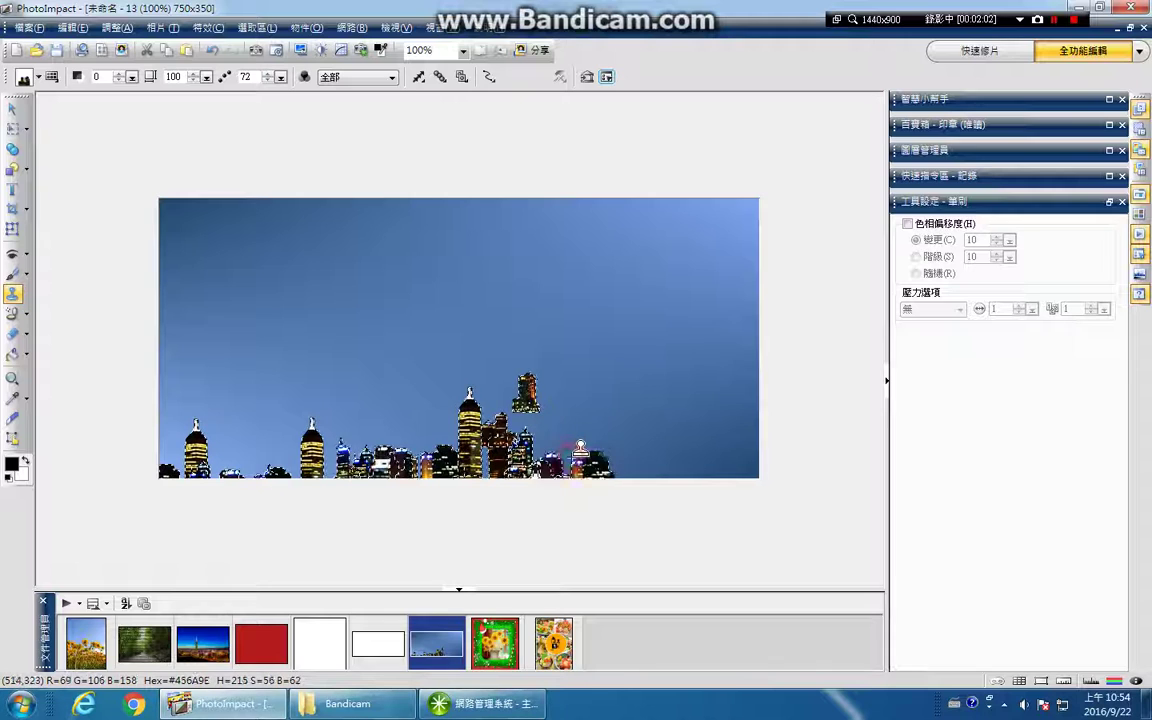
Stamp towers and lower buildings along the bottom edge to complete the skyline up to the image's right edge
click(614, 450)
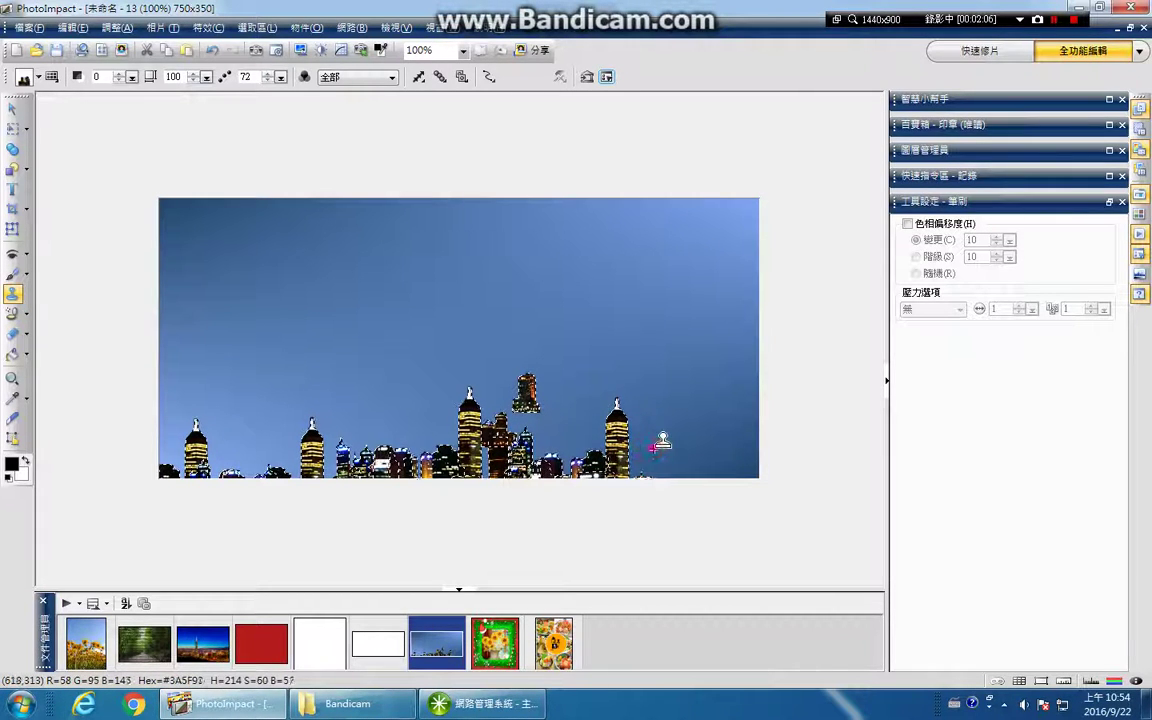
click(641, 446)
click(666, 442)
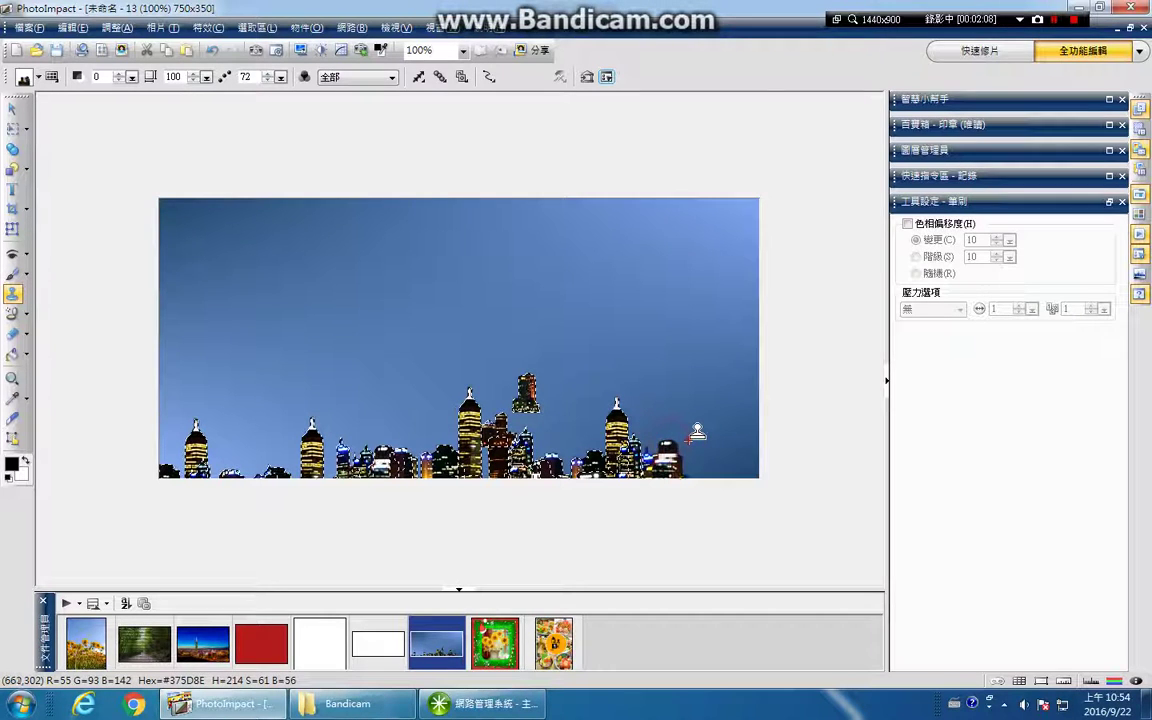
click(690, 440)
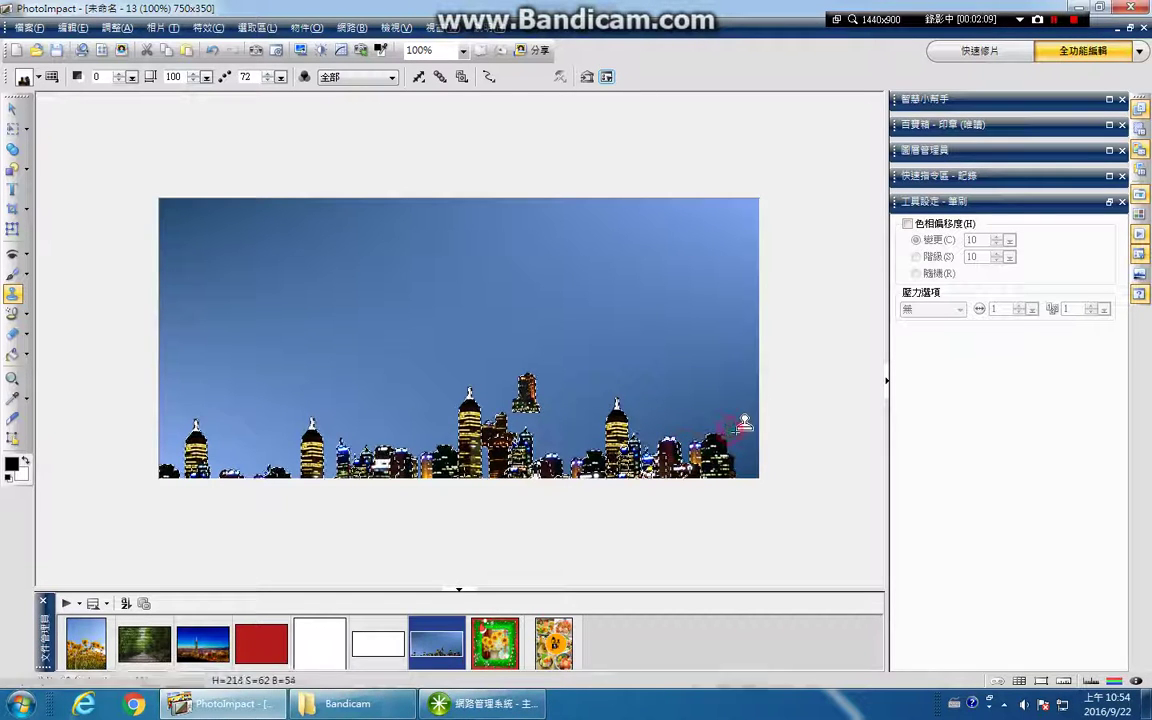
click(742, 432)
click(723, 450)
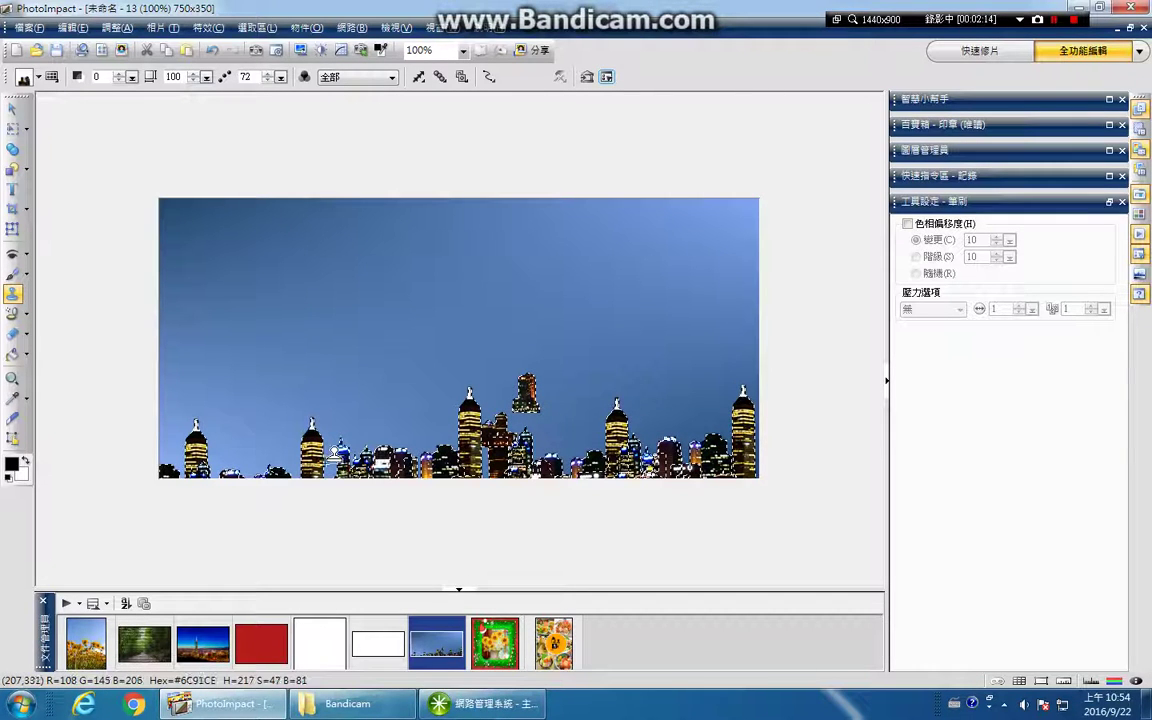
Fill the gaps in the left part of the skyline with additional stamped buildings
click(336, 449)
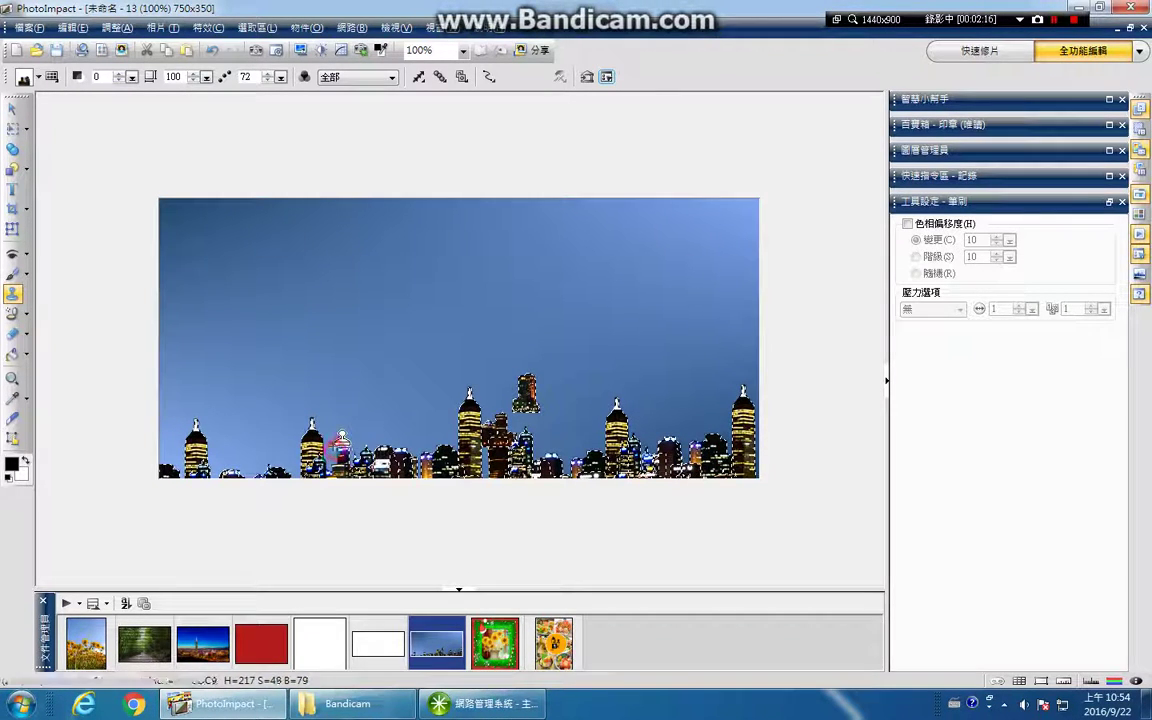
click(278, 437)
click(271, 451)
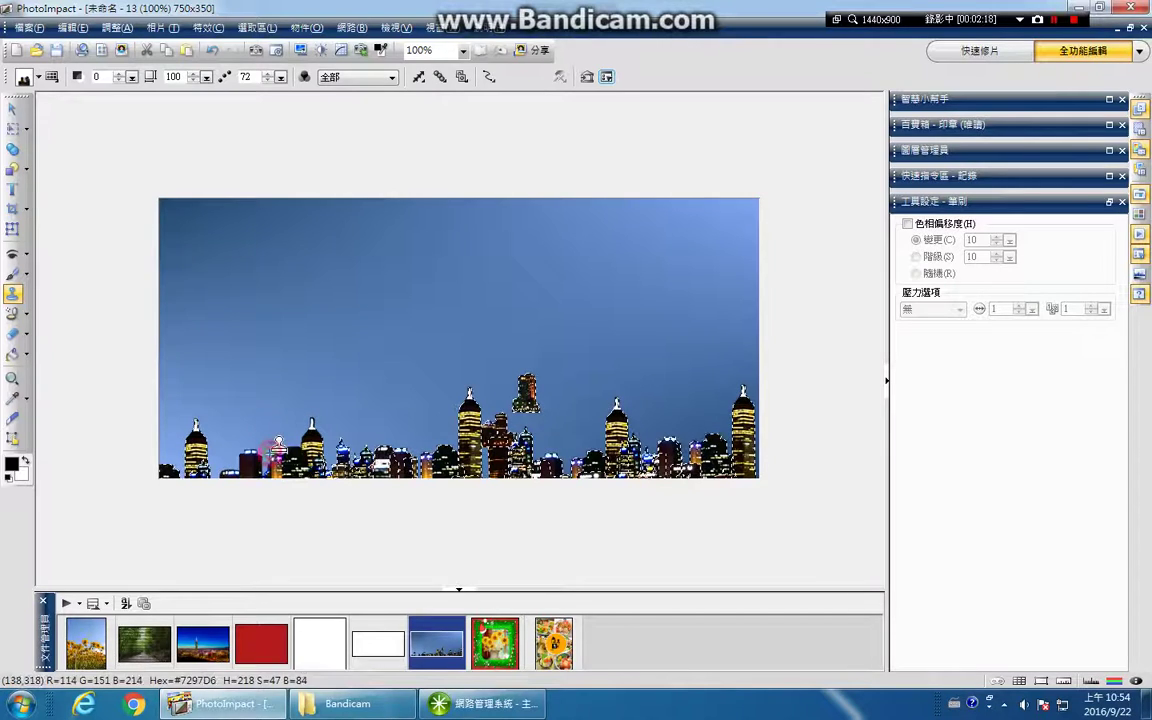
click(247, 449)
drag(256, 442, 227, 441)
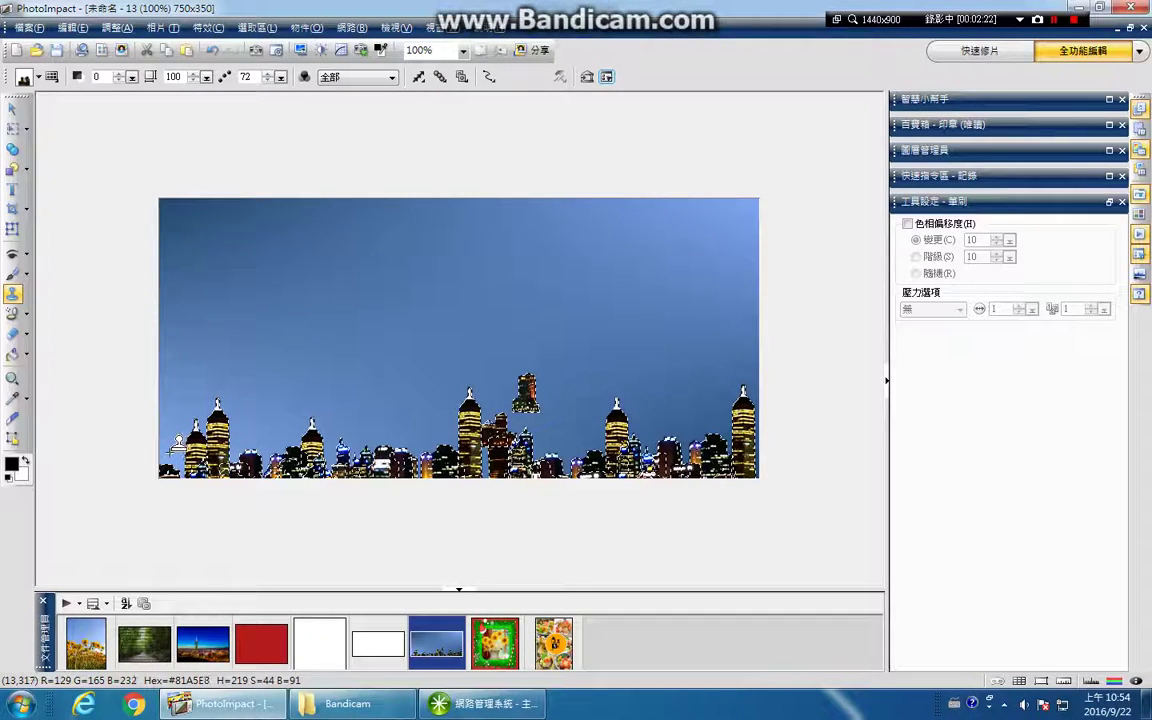
click(178, 446)
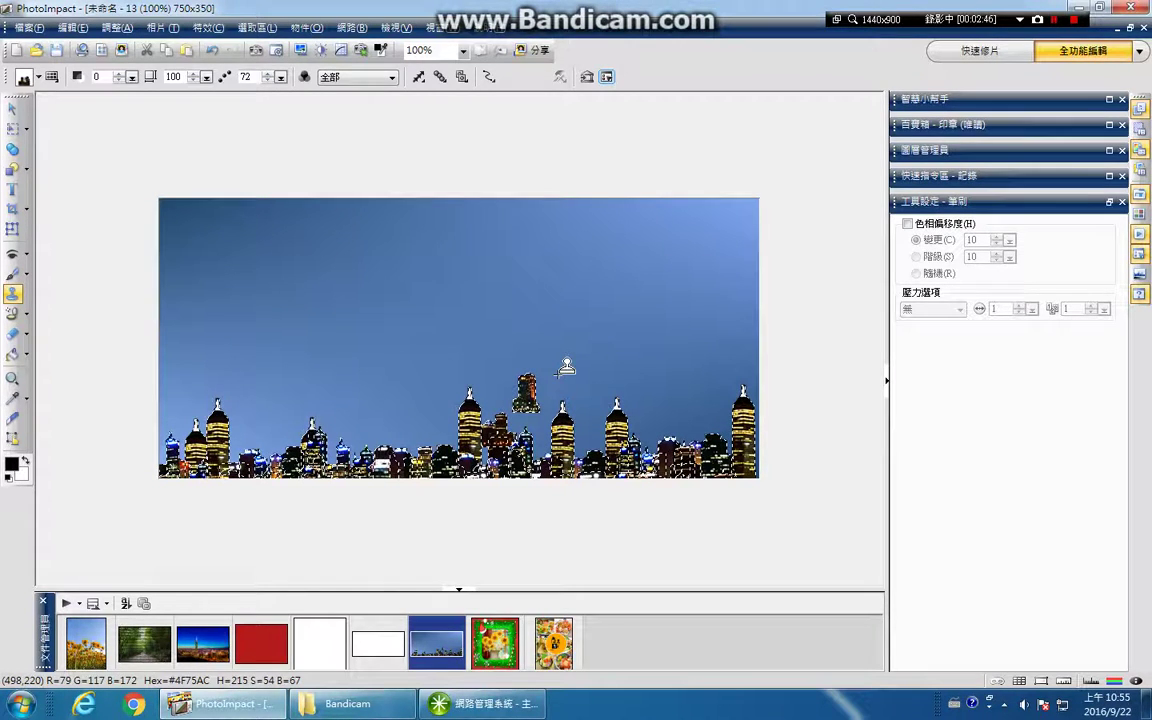
Delete the stamped building floating above the skyline right of centre, and leave all stamped objects deselected
click(12, 108)
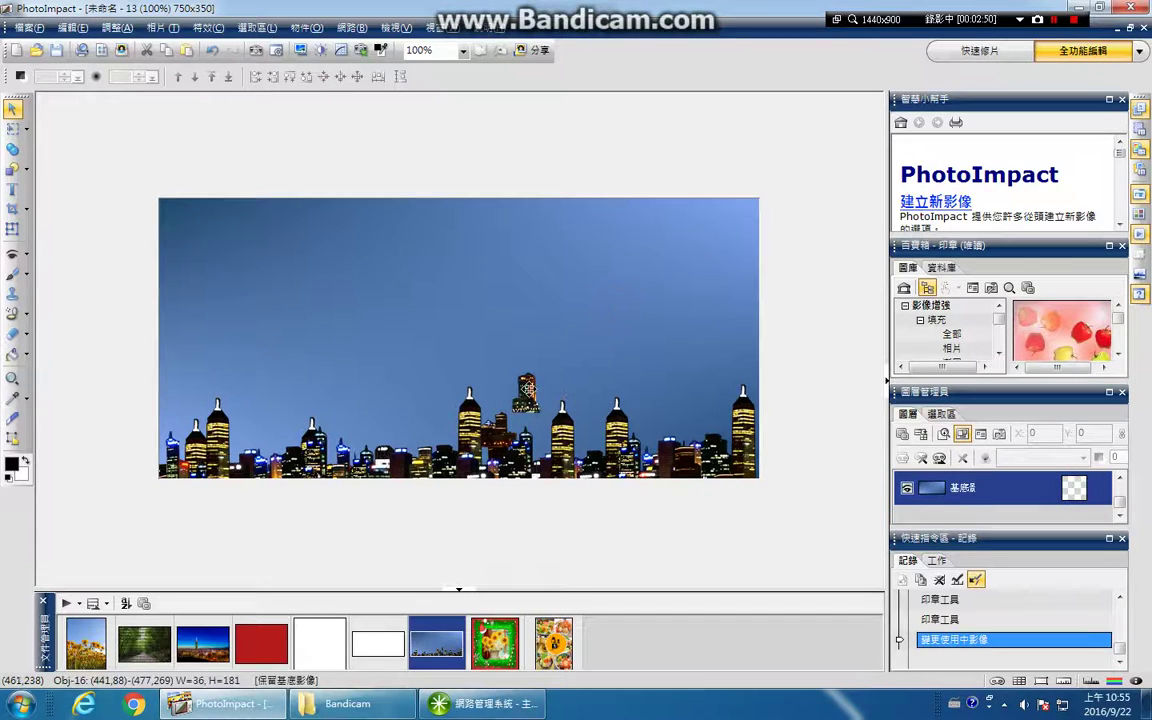
click(529, 388)
key(Delete)
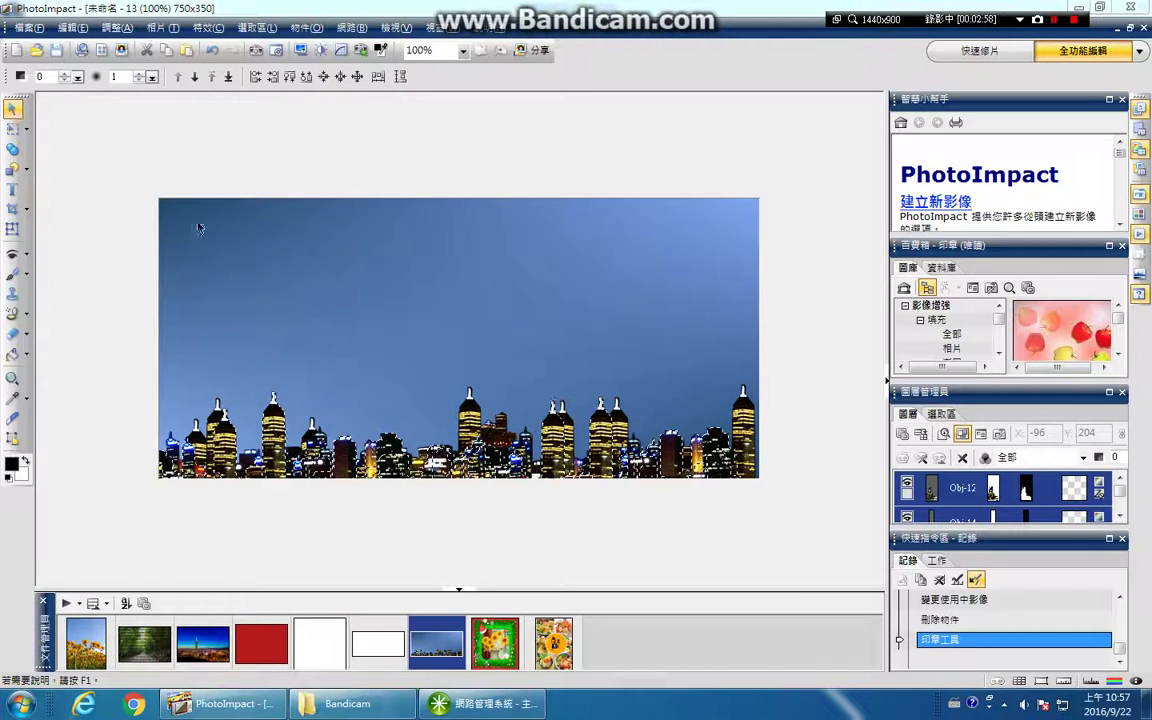
click(427, 262)
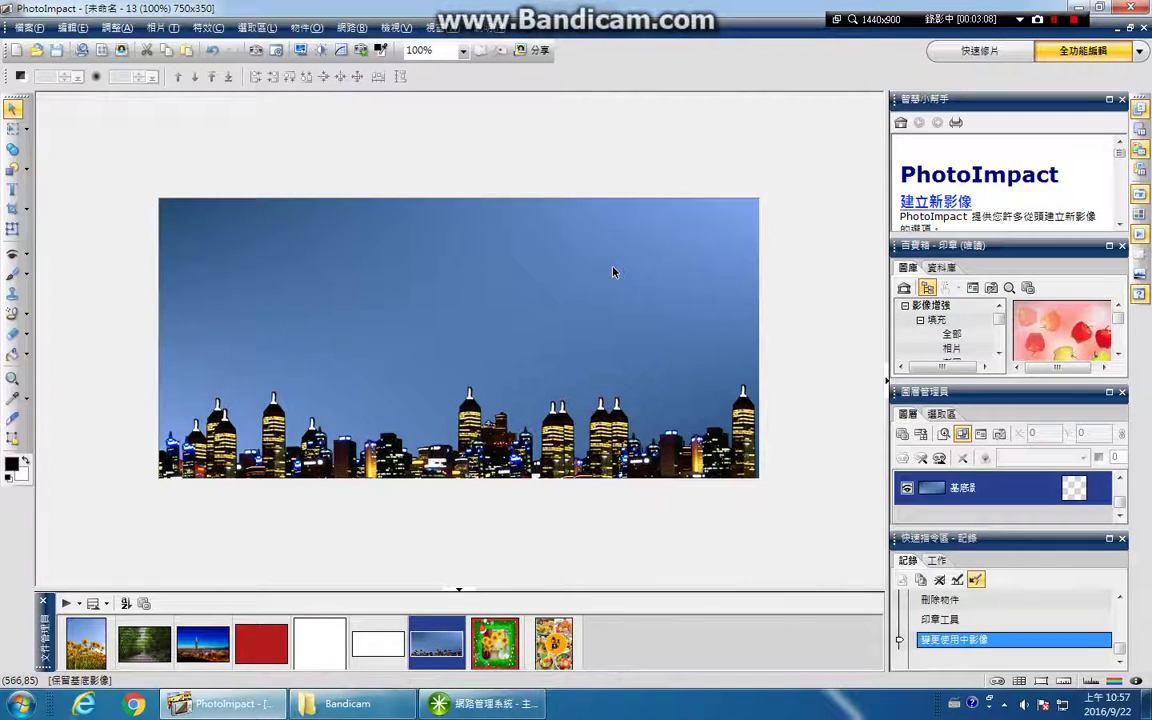
Enlarge the preset library and show the fireworks (煙火) presets of the creative lighting (創意光線) category
click(995, 248)
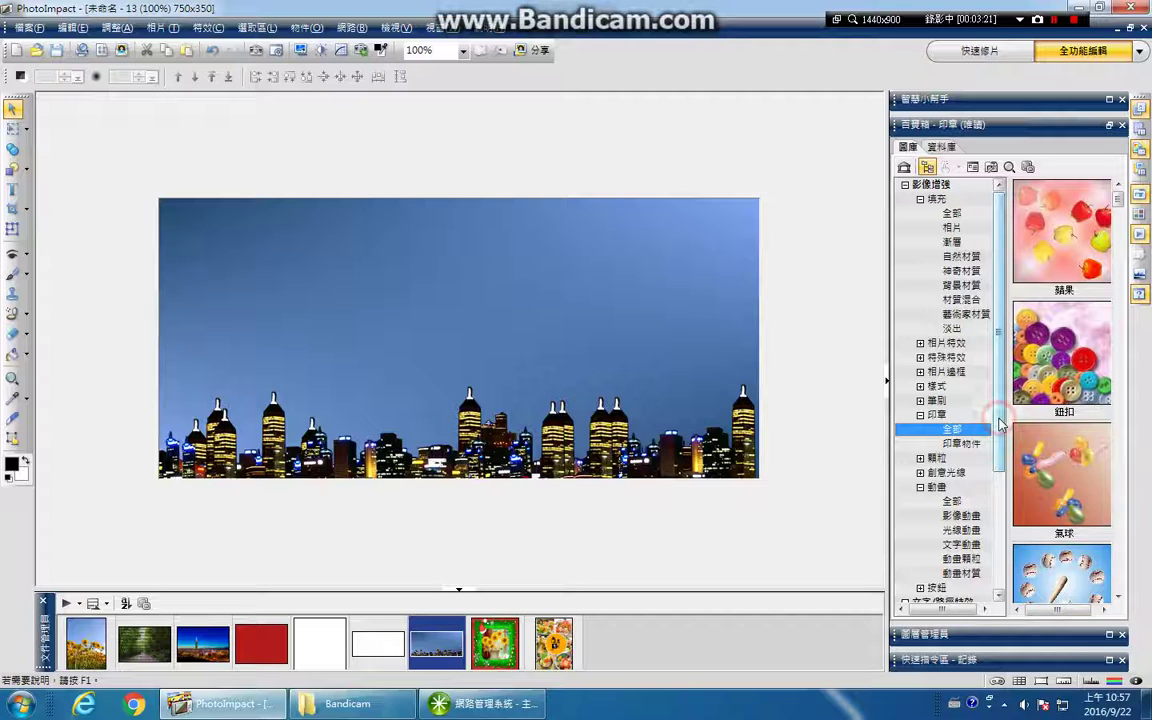
drag(999, 425, 1005, 455)
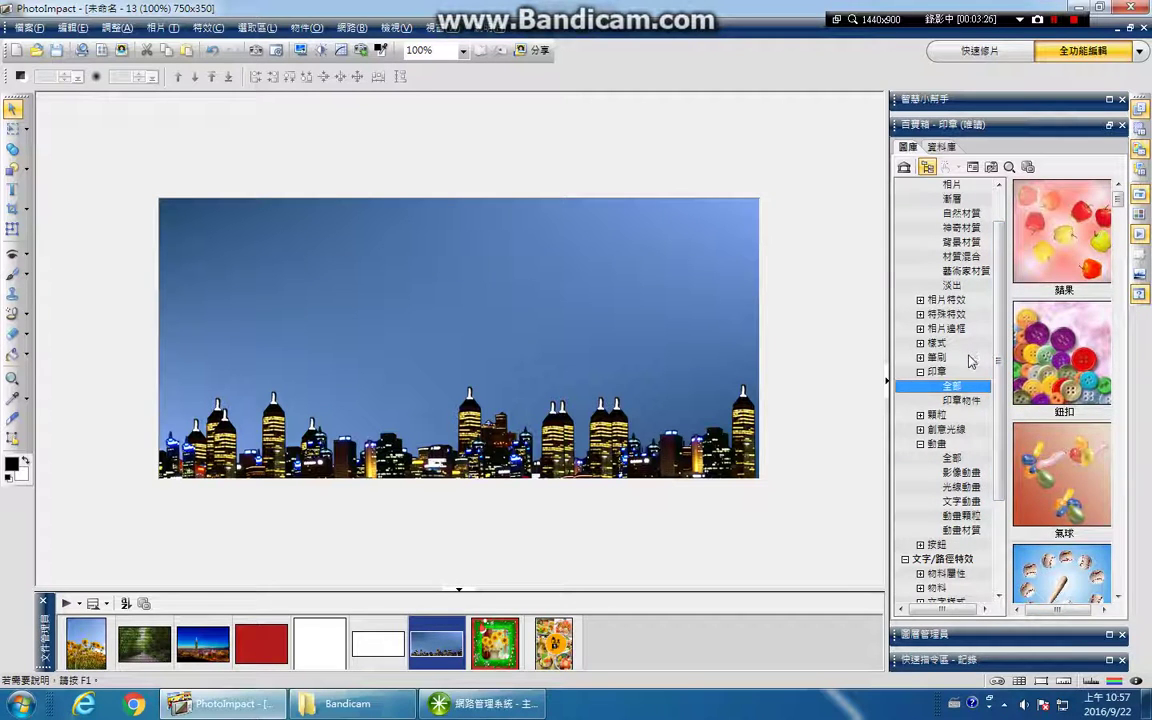
click(950, 428)
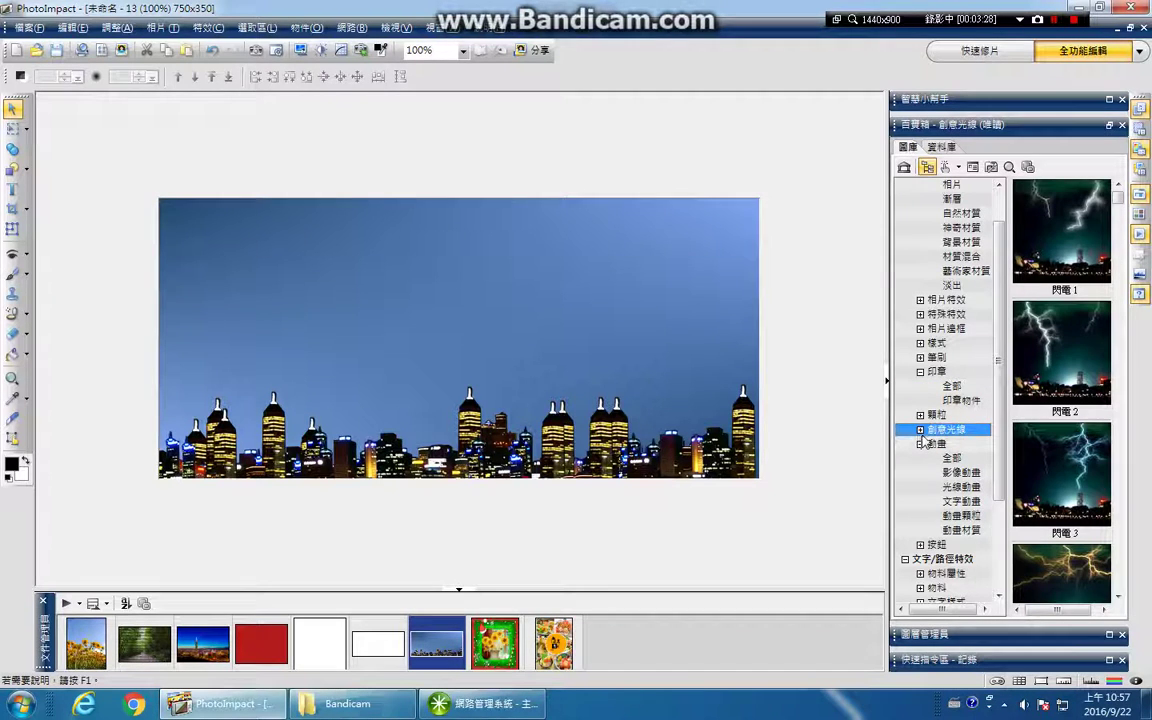
click(920, 429)
scroll(976, 410, down, 5)
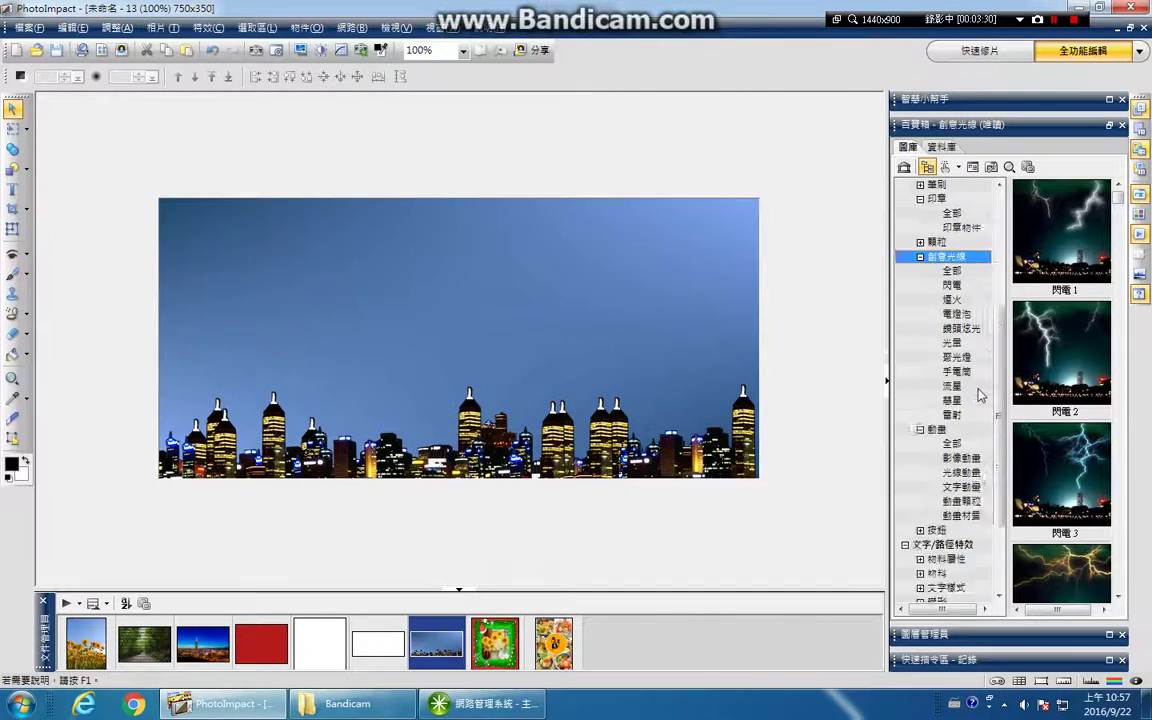
click(960, 259)
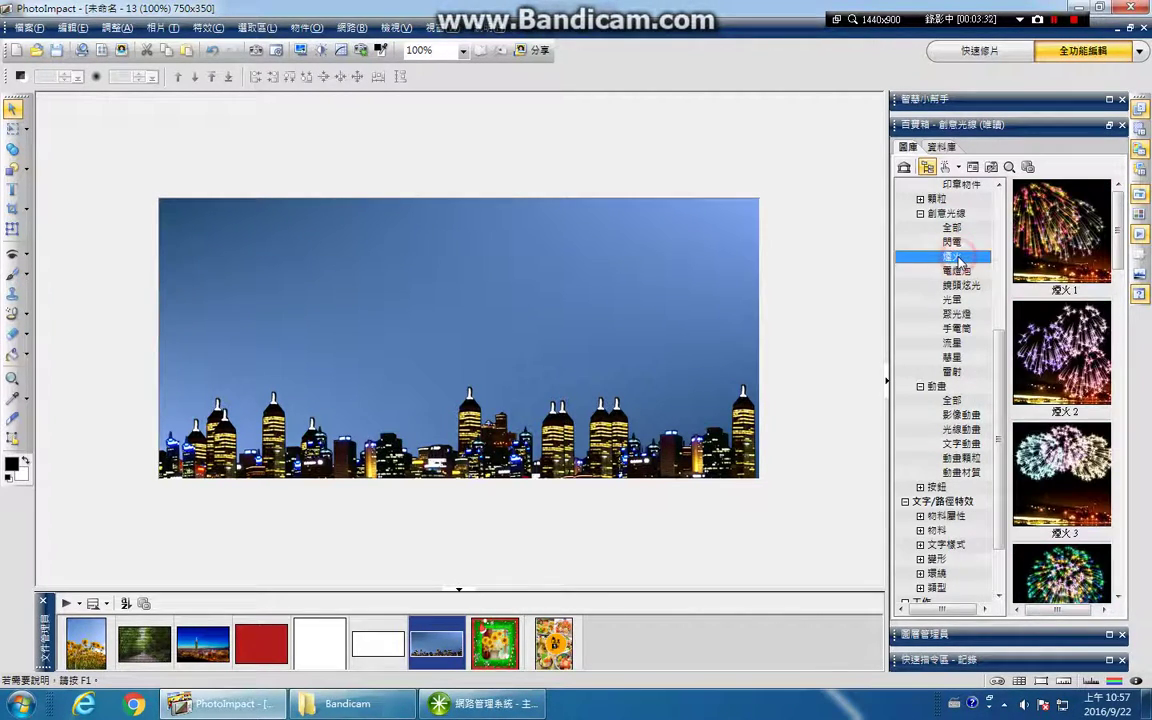
Try the 煙火 2 fireworks preset on the banner's sky and undo it
drag(1094, 363, 314, 285)
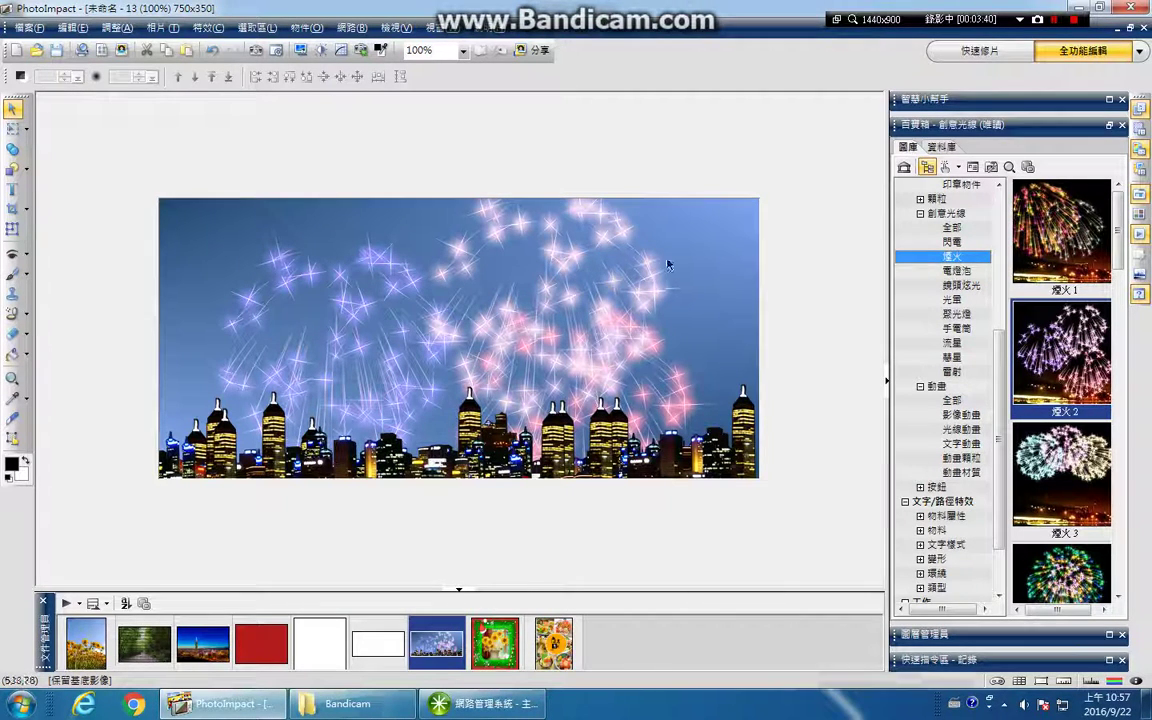
click(212, 52)
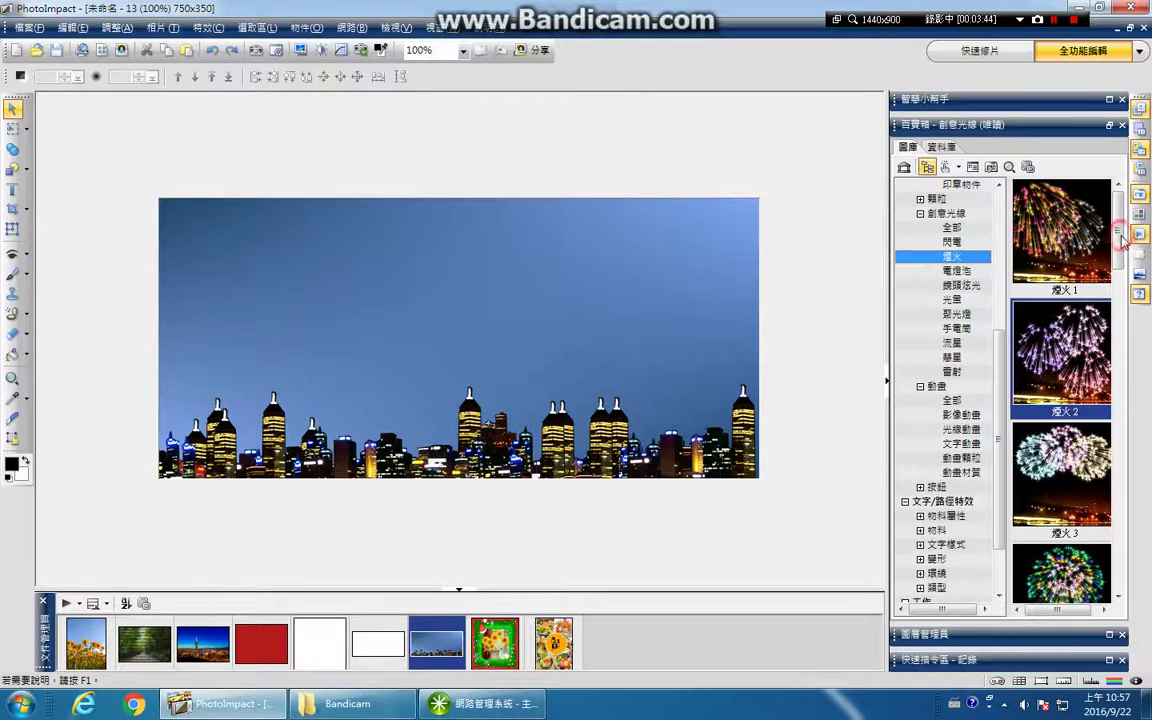
Apply the fireworks presets 煙火 13, 煙火 15 and 煙火 14 to the sky above the skyline
click(1121, 339)
scroll(1061, 390, down, 5)
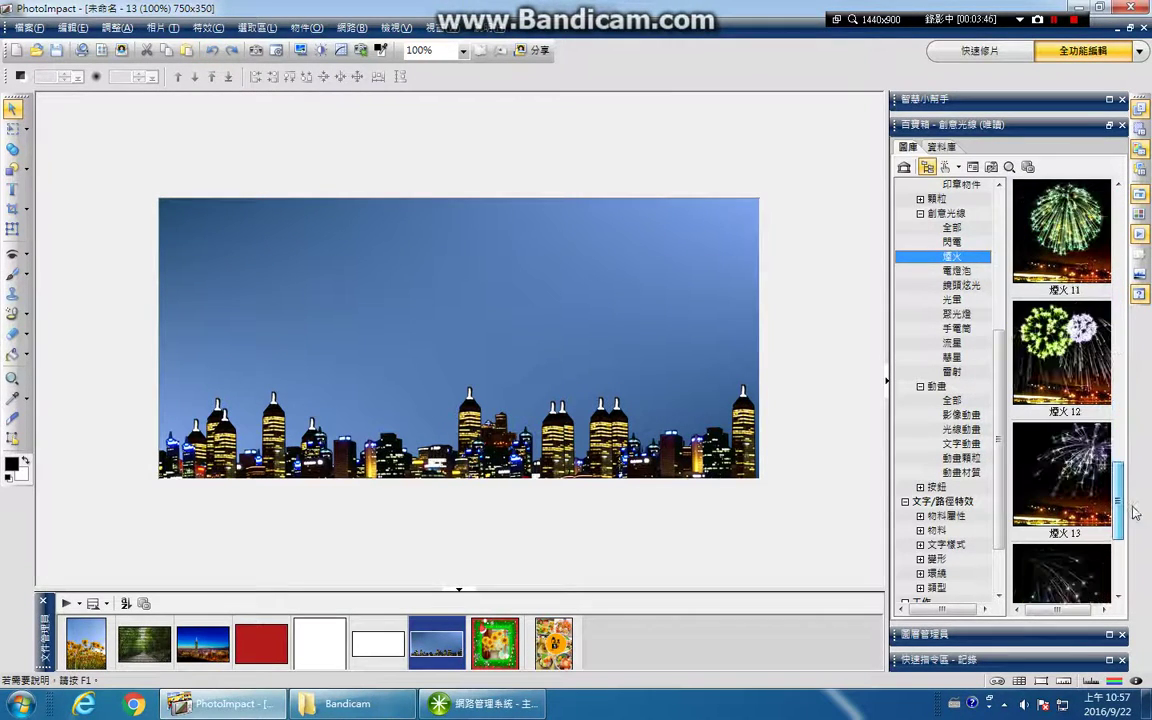
click(1066, 487)
drag(1066, 487, 622, 287)
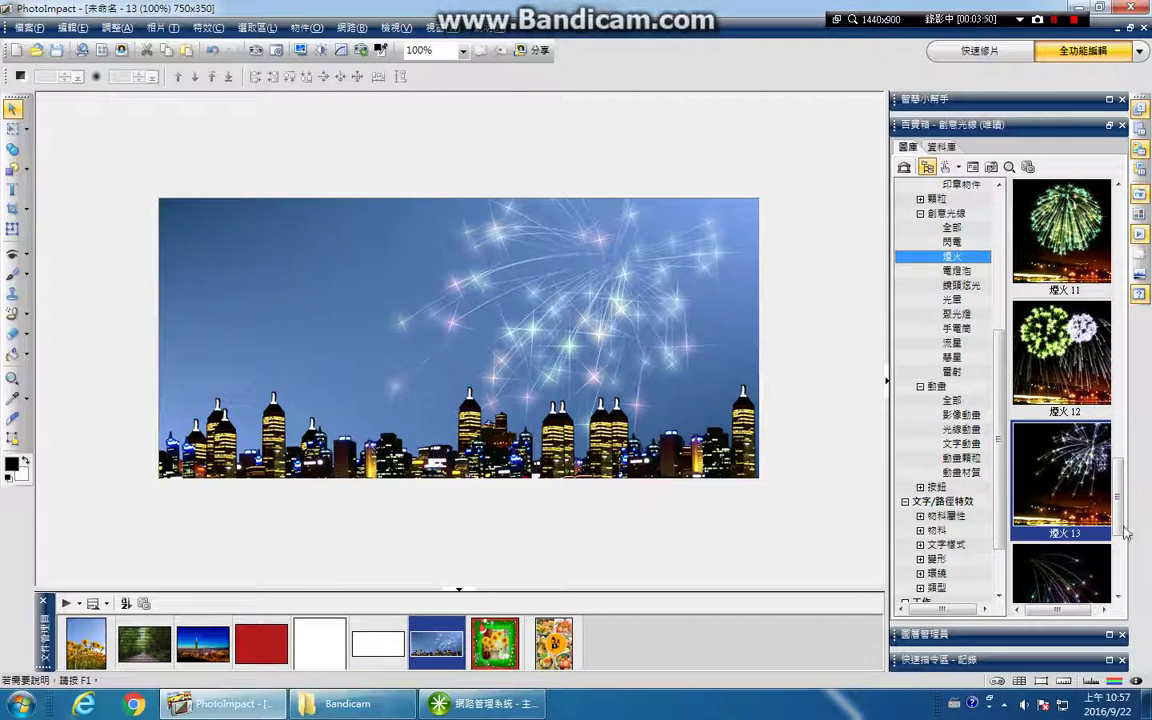
drag(1118, 511, 1129, 580)
mouse_move(1064, 468)
mouse_down()
mouse_move(265, 318)
mouse_move(248, 282)
mouse_move(255, 268)
mouse_up()
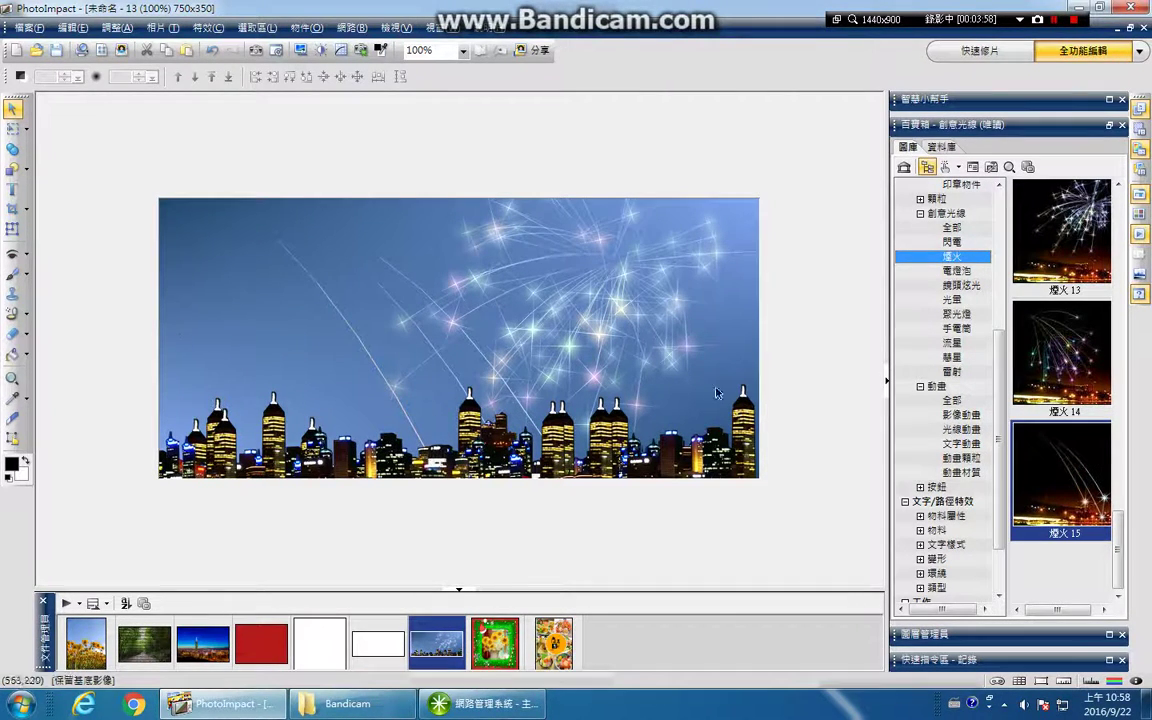
mouse_move(1060, 352)
mouse_down()
mouse_move(959, 311)
mouse_move(216, 292)
mouse_up()
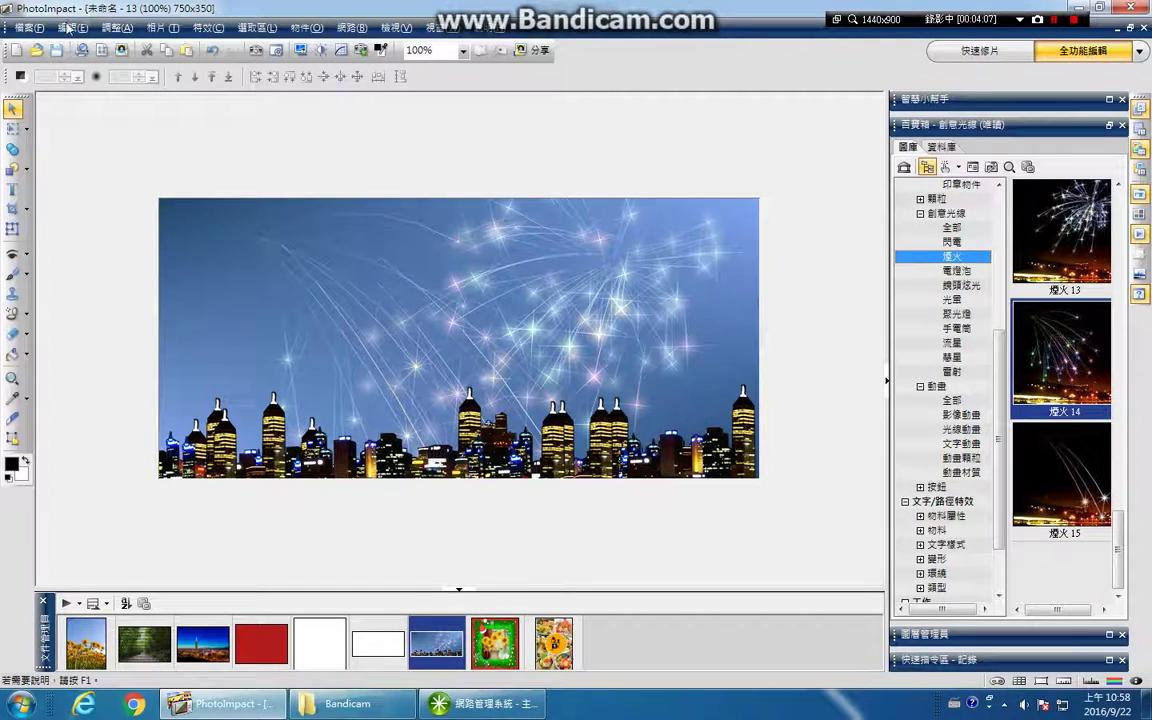
Save the banner to the desktop as xxx-xx-xxx.ufo in UFO format
click(27, 28)
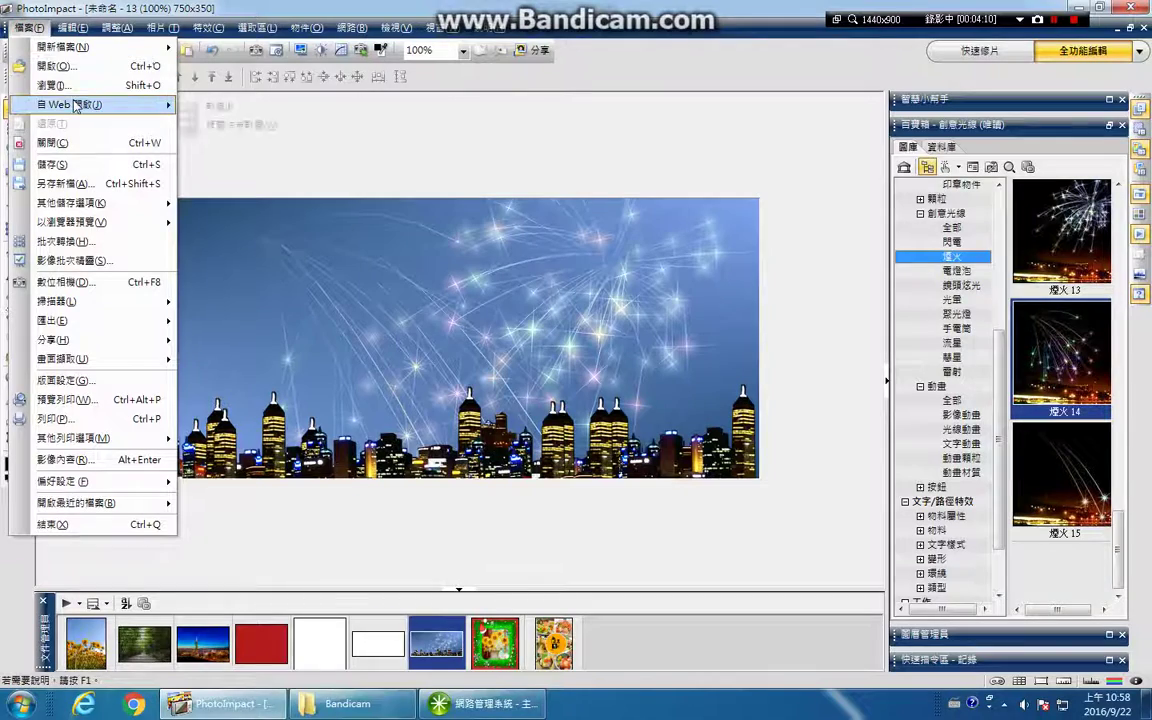
click(74, 163)
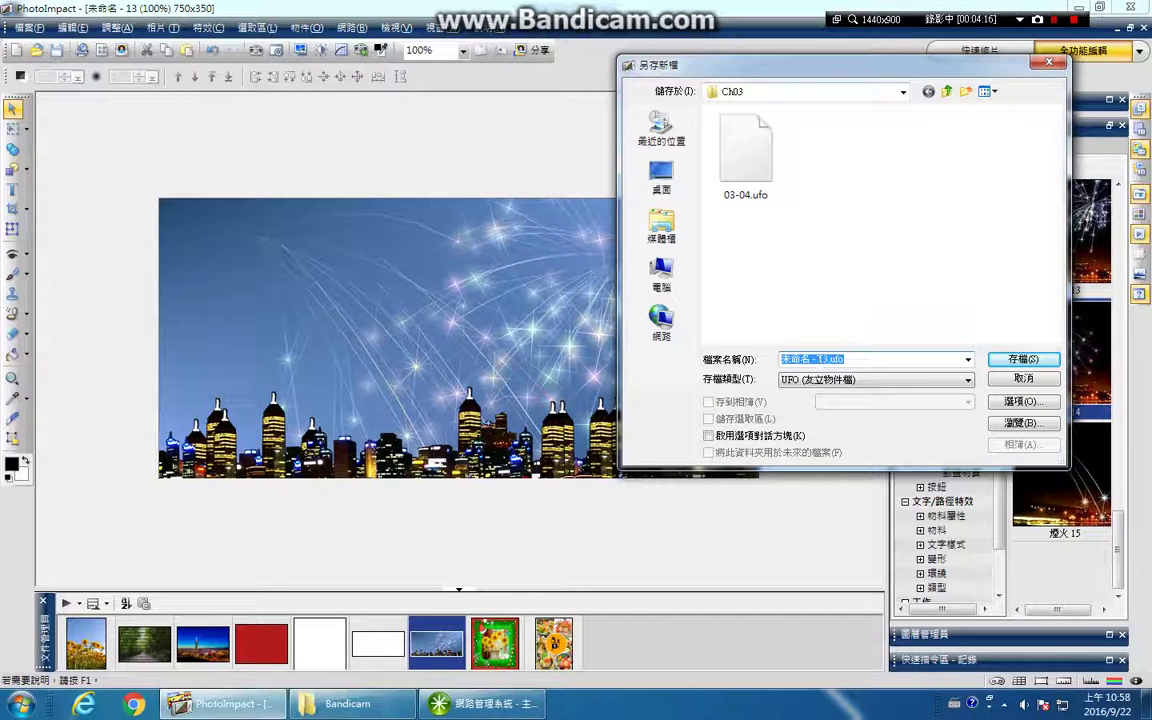
drag(829, 359, 545, 308)
text(xxx-xx-xxx)
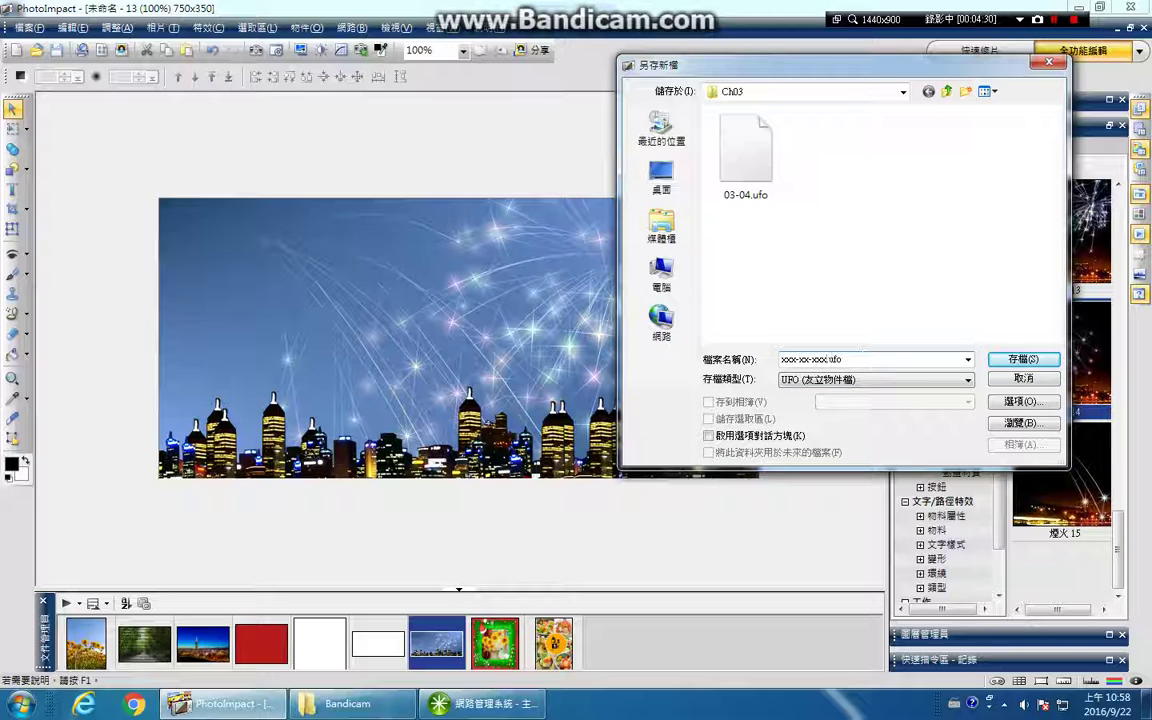
click(661, 176)
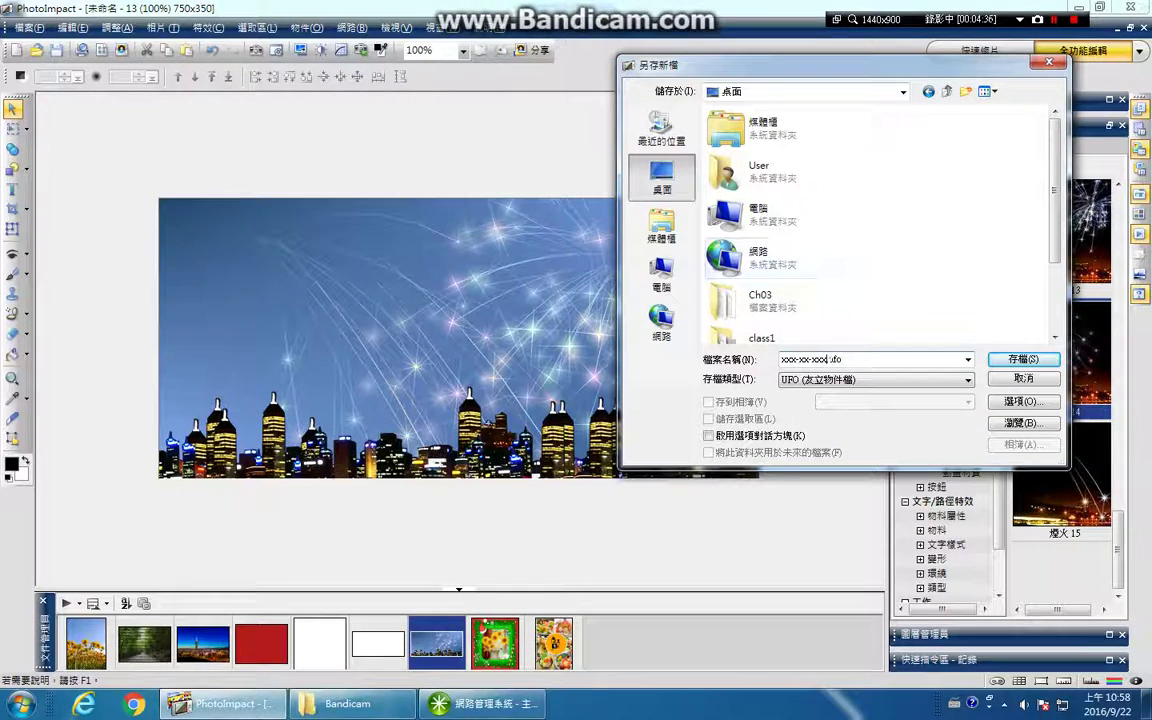
click(1045, 360)
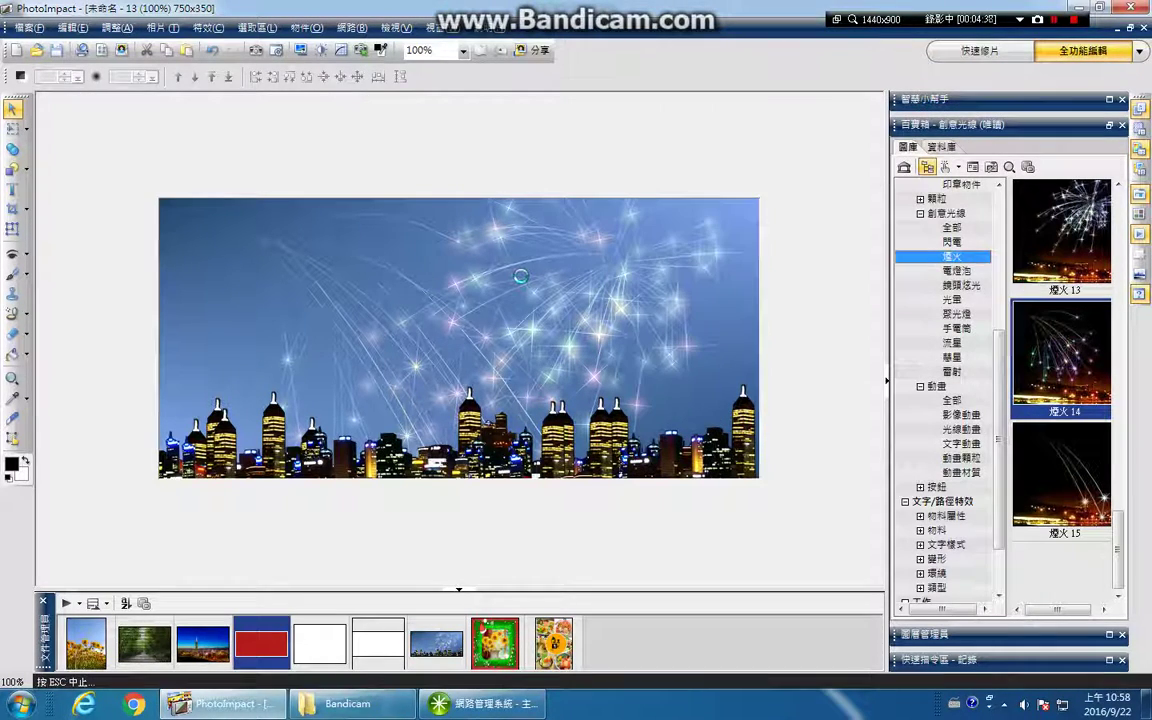